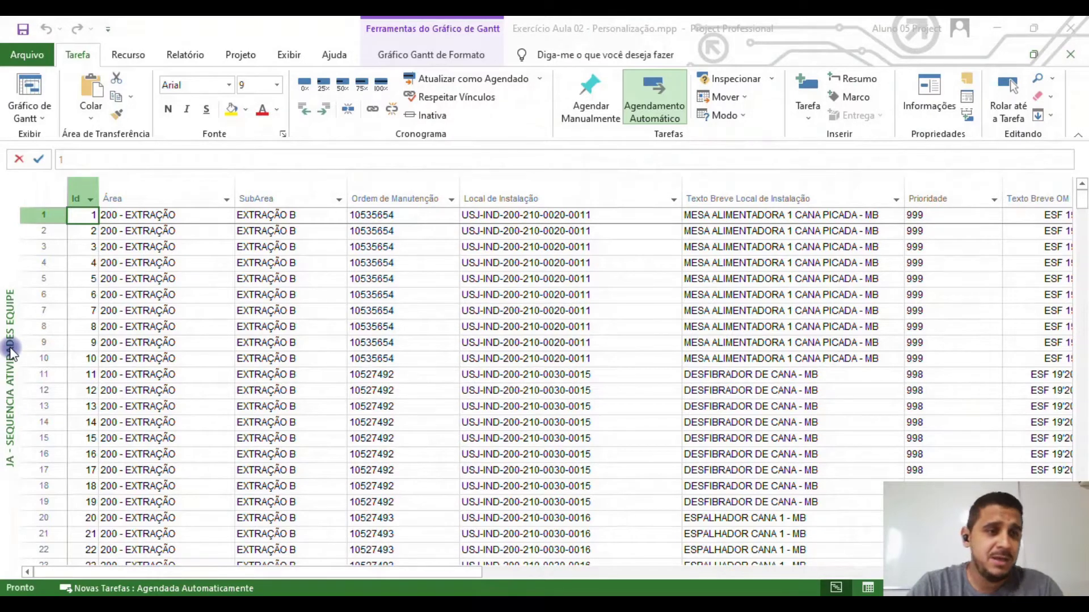
# - Switch to the JA - APÓS IMPORTAÇÃO DE ORDENS view and open the full list of task tables
pyautogui.rightClick(12, 352)
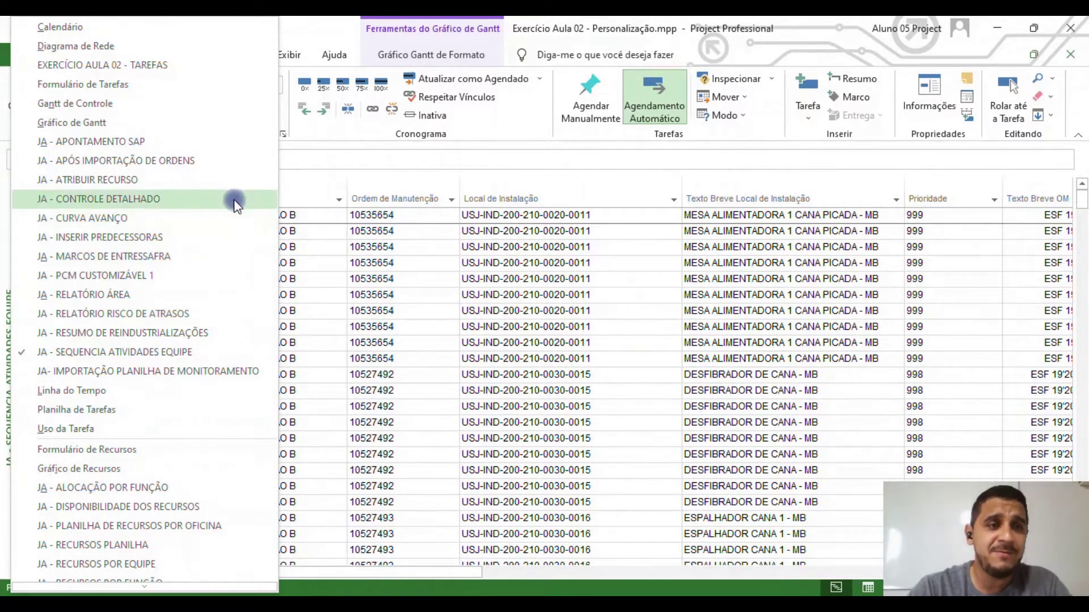
pyautogui.click(245, 165)
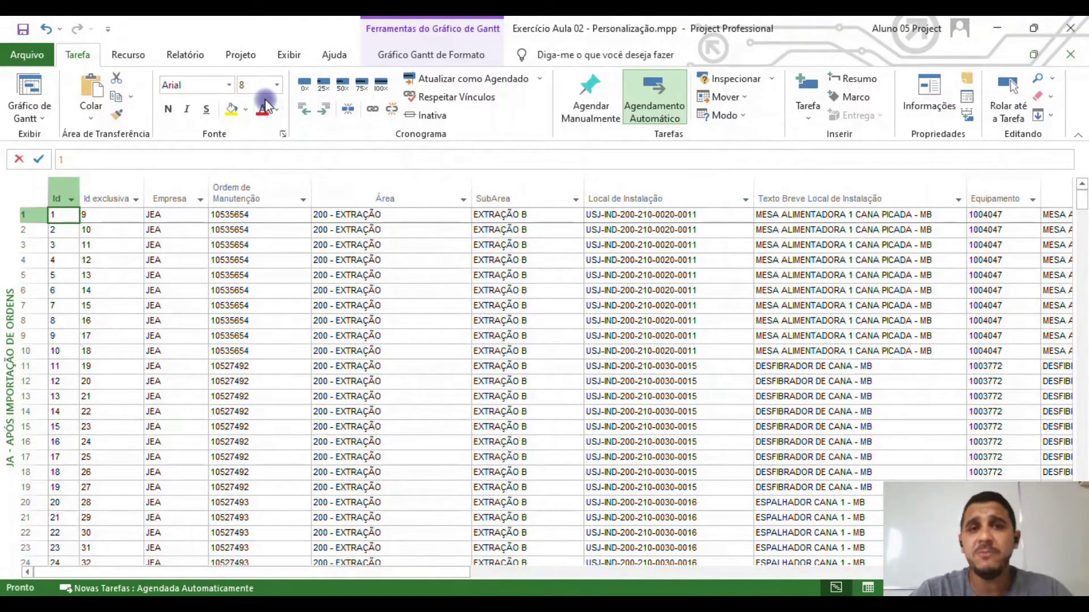
pyautogui.click(286, 57)
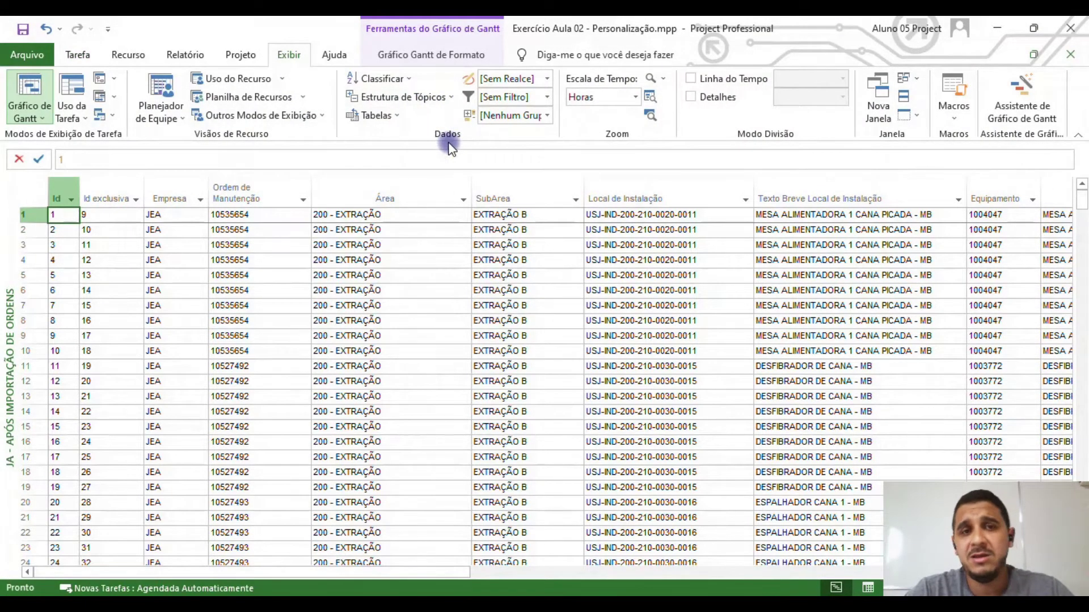
pyautogui.click(395, 117)
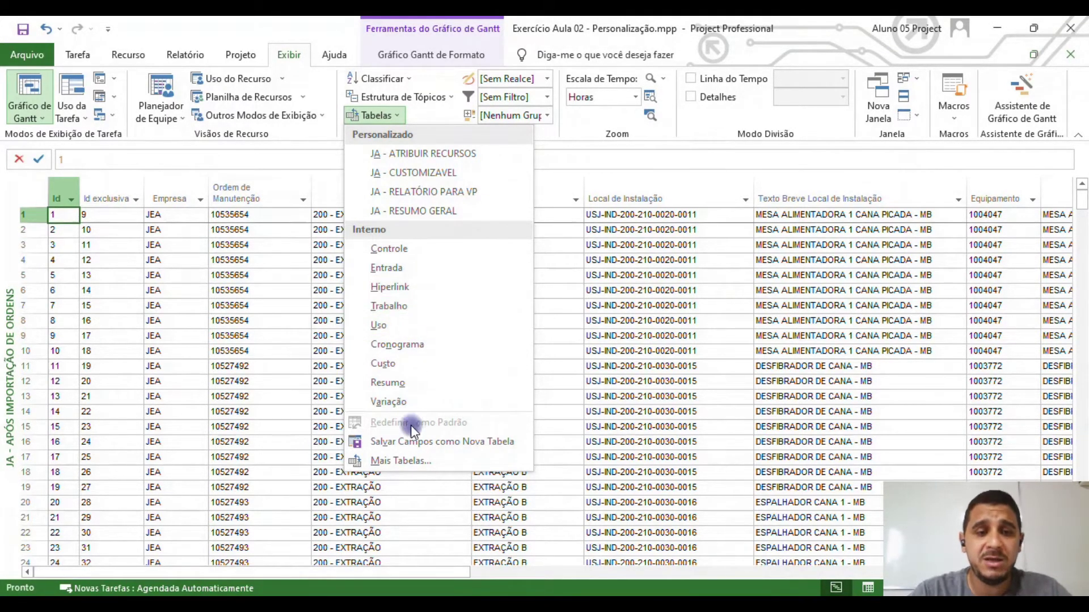
pyautogui.click(408, 461)
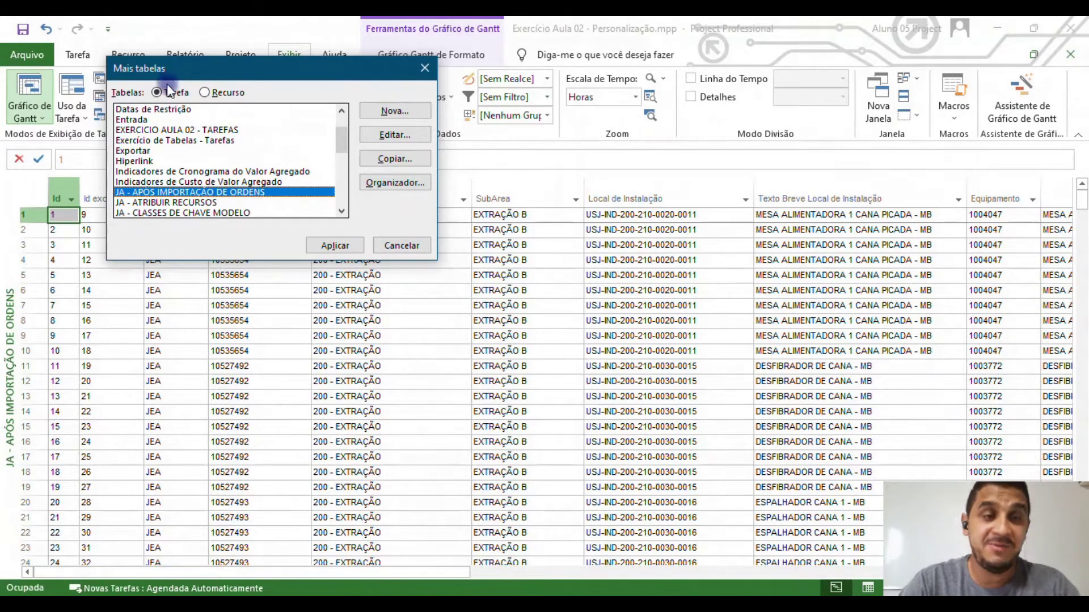
# - Create a new task table named "Exercício Tabelas - Tarefas"
pyautogui.click(377, 110)
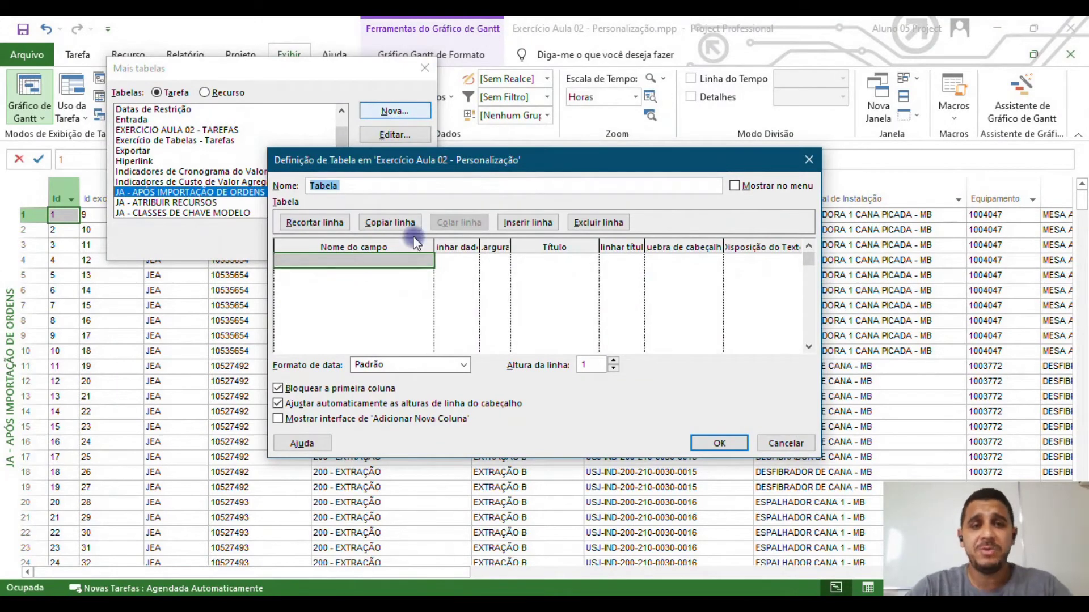
pyautogui.write('Exerc')
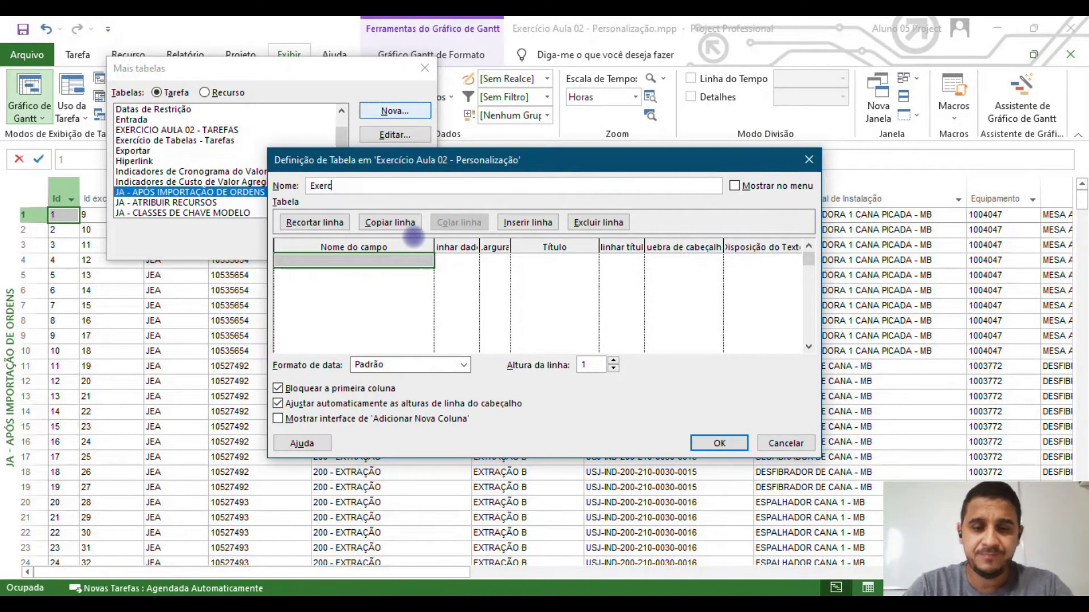
pyautogui.write('ício T')
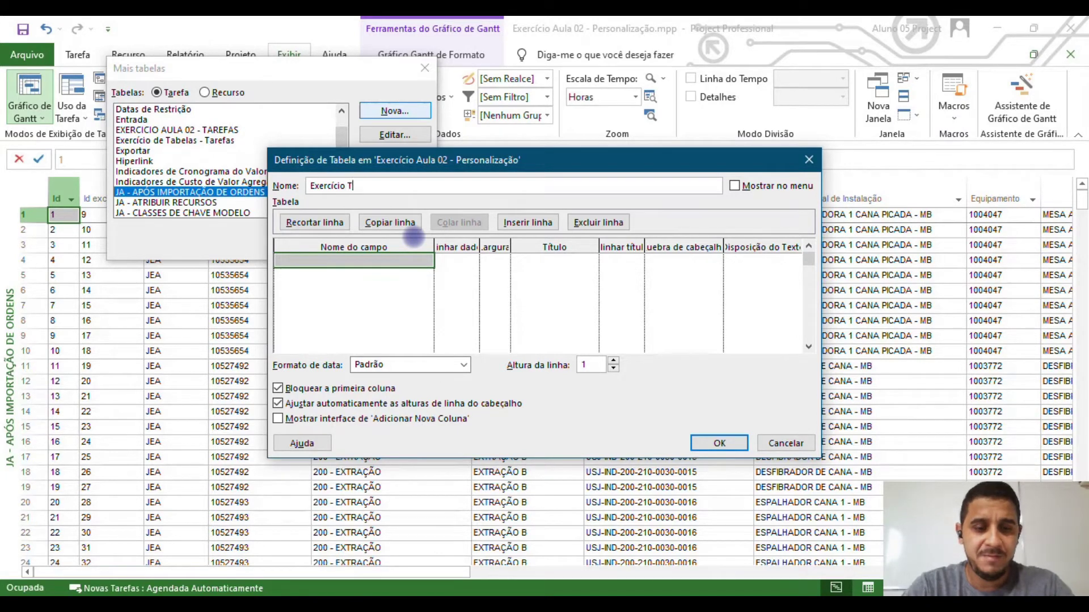
pyautogui.write('abelas - ')
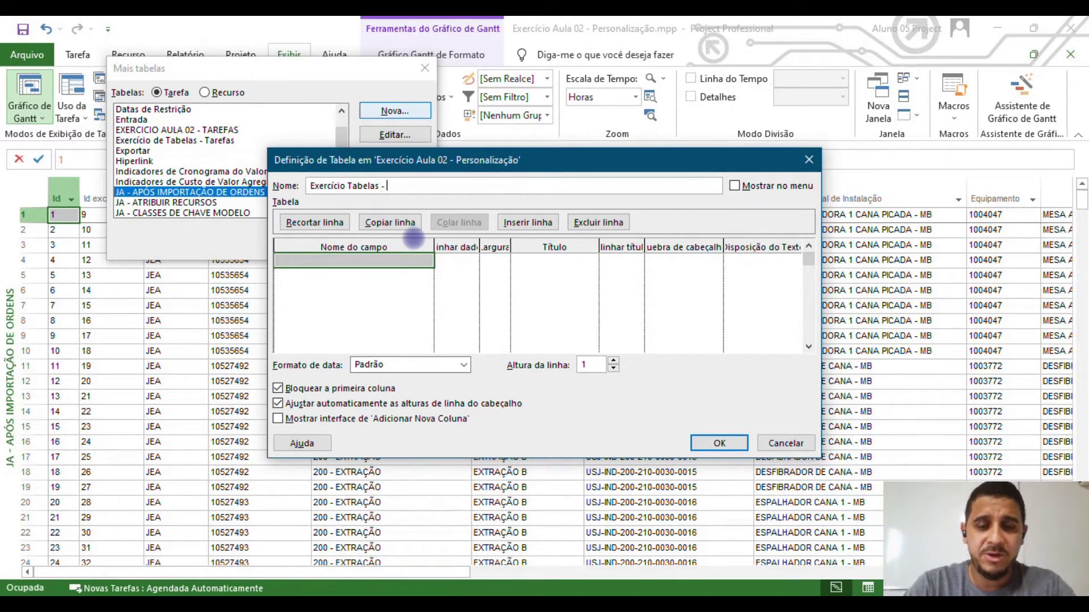
pyautogui.write('Tarefas')
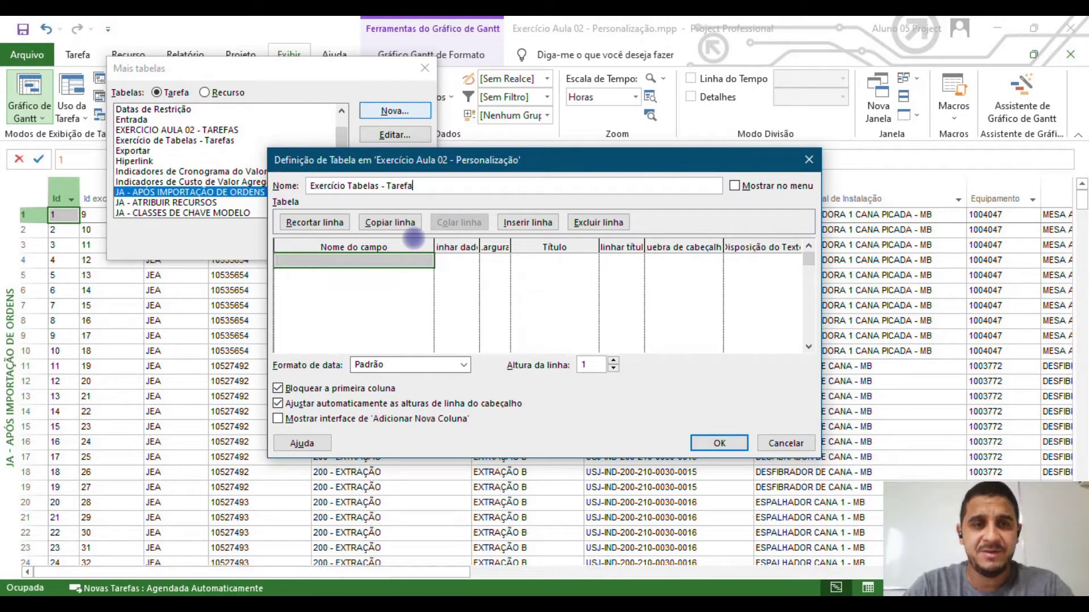
# - Add the fields Id, Área and SubArea as the first three rows of the new table definition
pyautogui.click(369, 261)
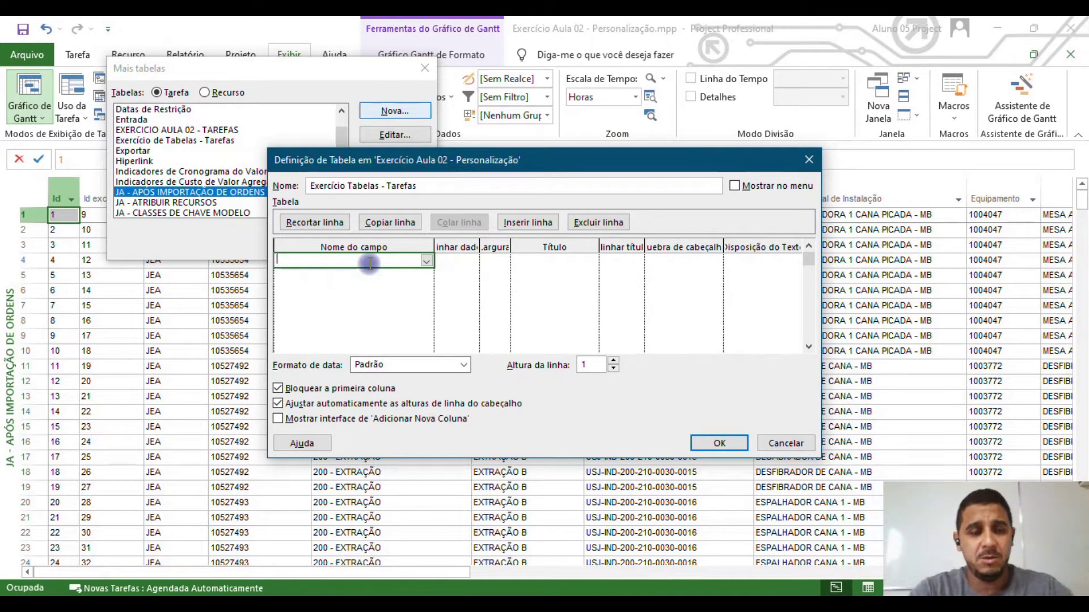
pyautogui.write('Id')
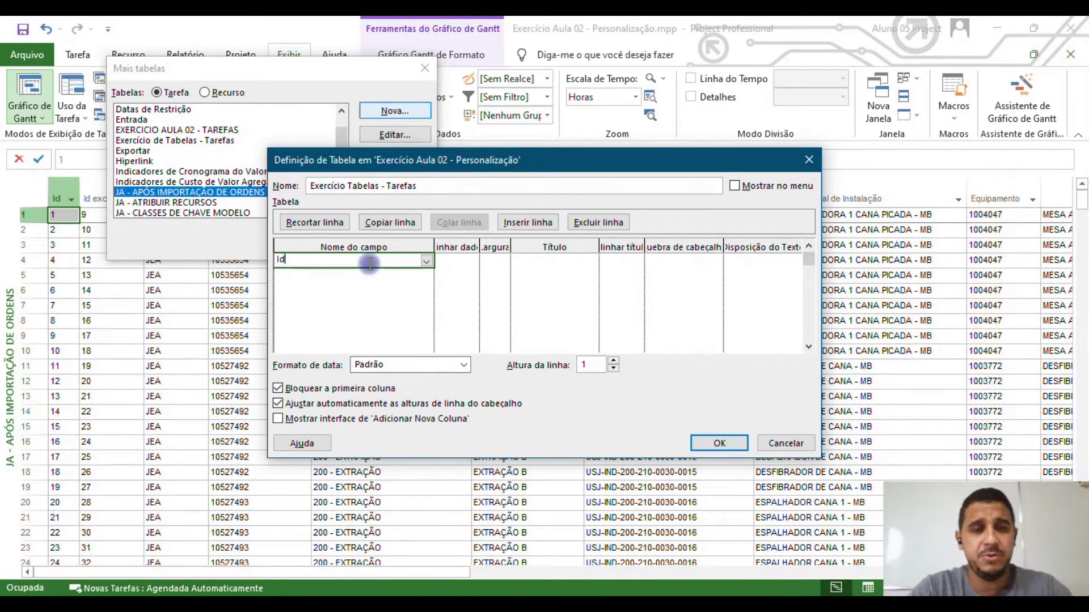
pyautogui.press('Return')
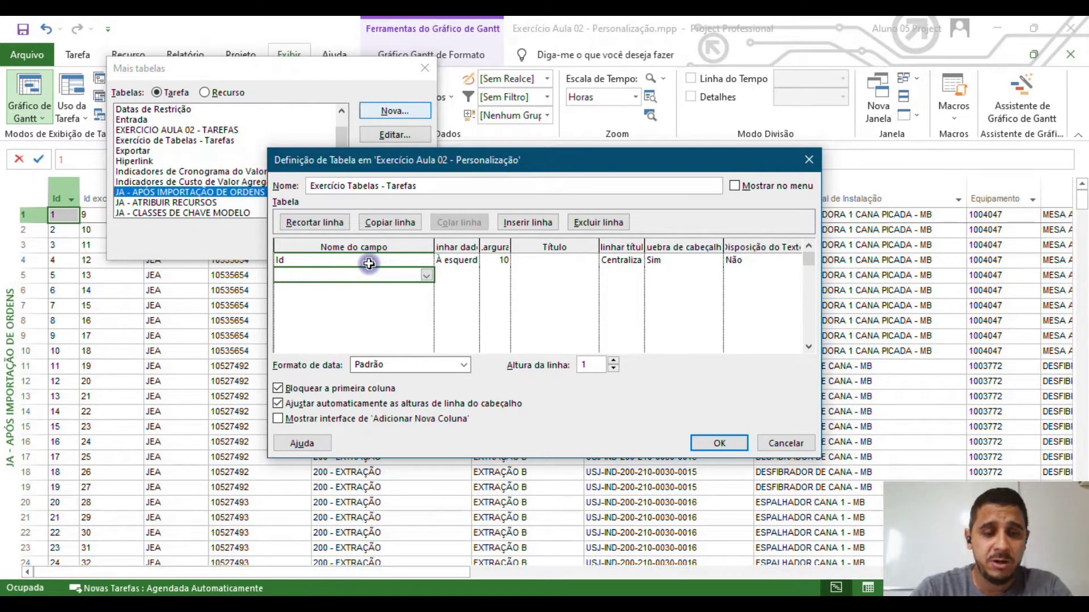
pyautogui.write('Área')
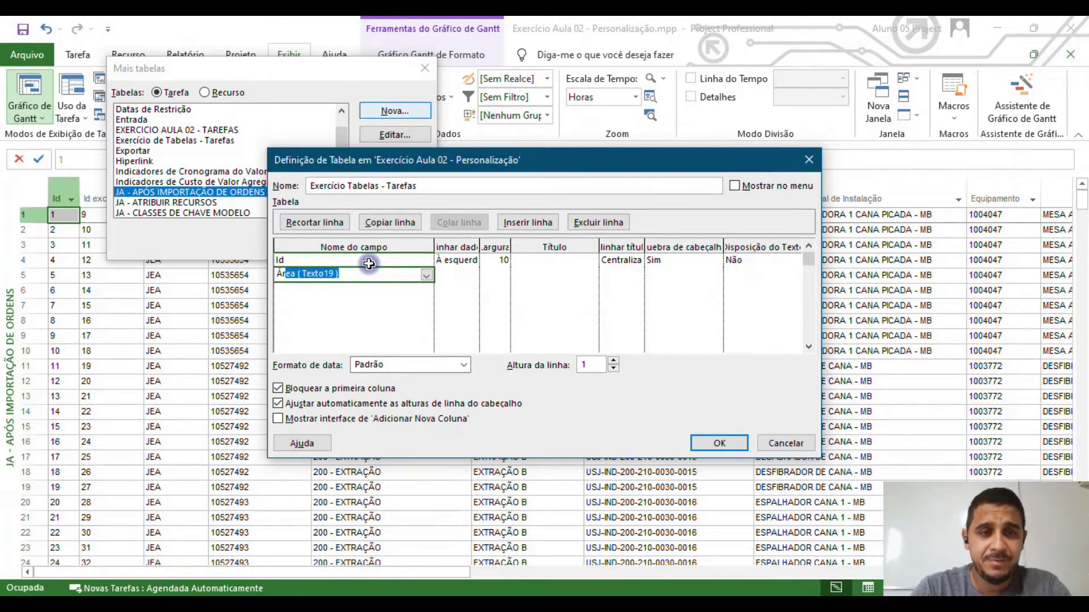
pyautogui.press('Return')
pyautogui.write('SubArea (Texto26')
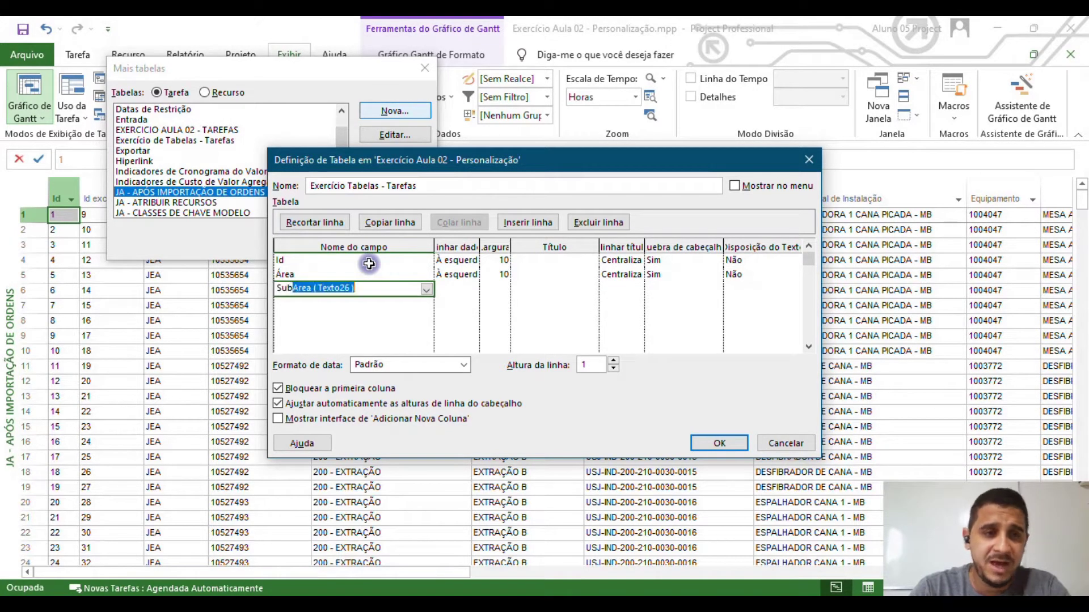
pyautogui.press('Return')
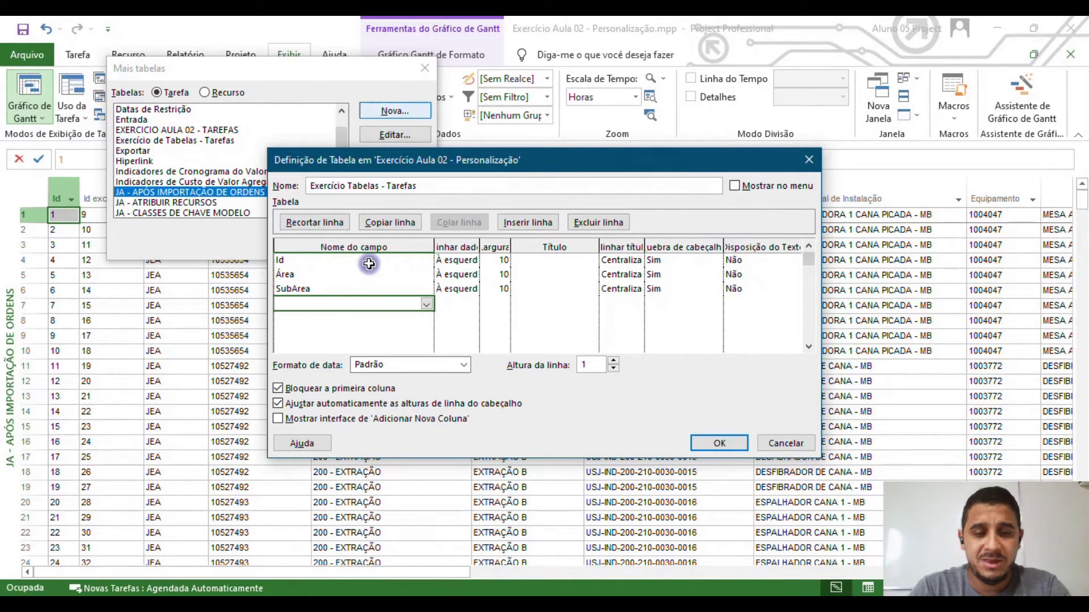
# - Add the Texto Breve Local de Instalação field as the fourth row of the table definition
pyautogui.write('Texto Breve Equipamento (Texto3')
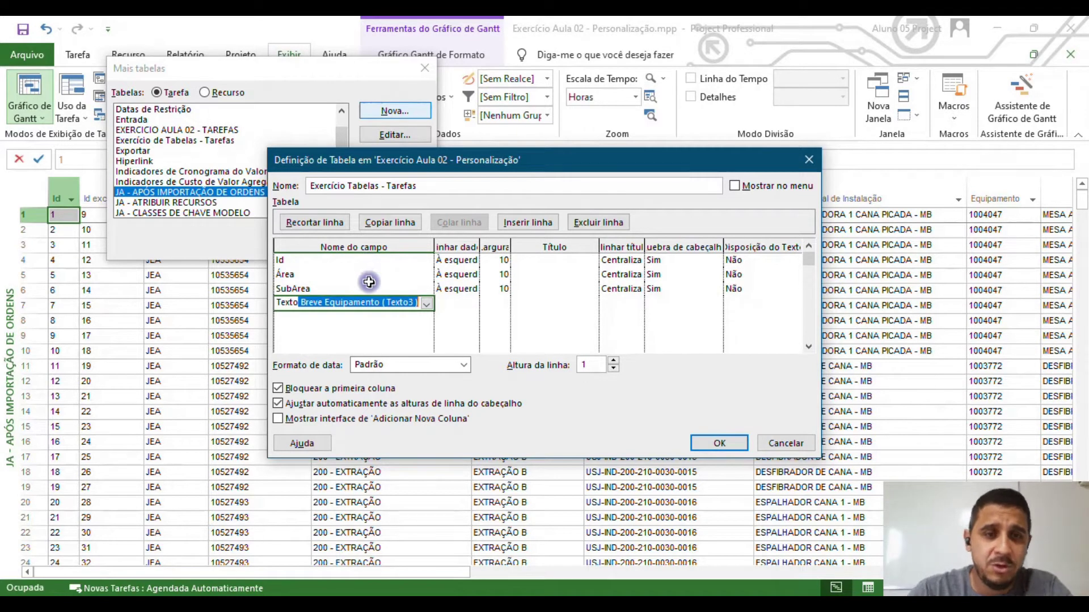
pyautogui.click(427, 306)
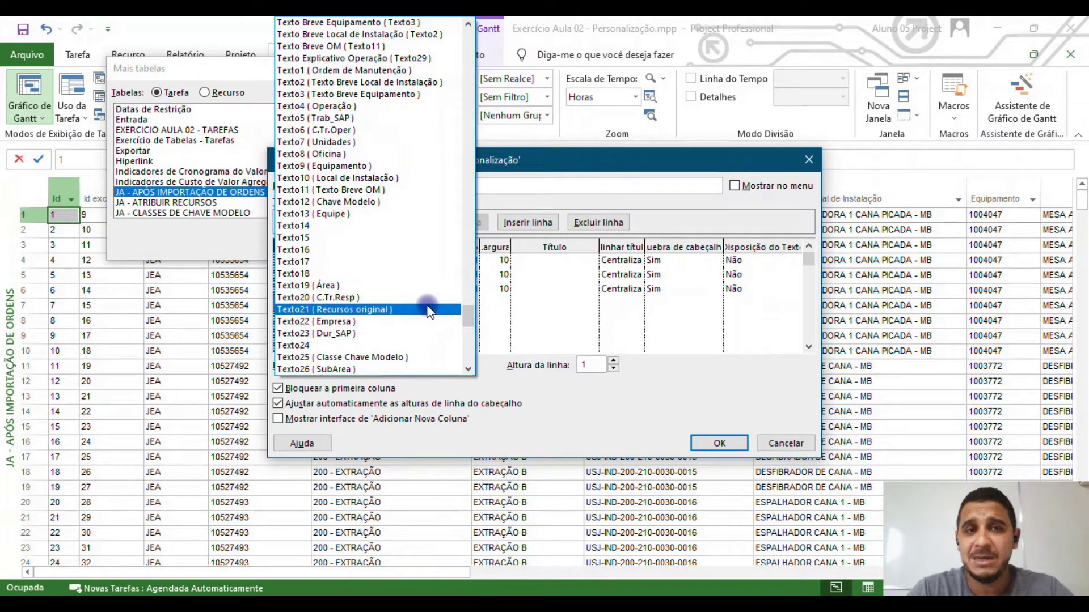
pyautogui.click(426, 82)
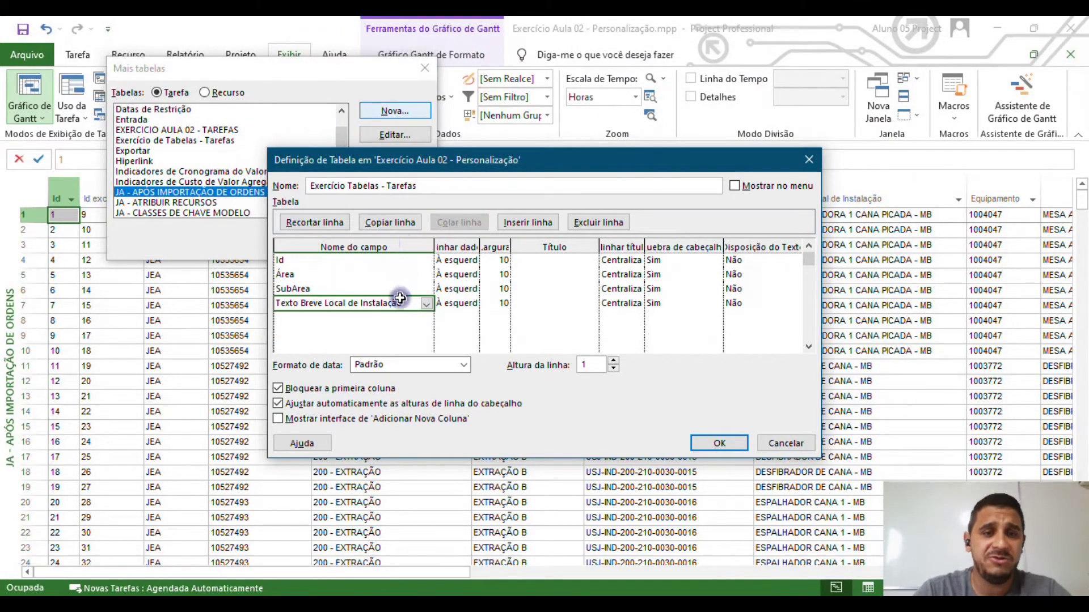
pyautogui.click(398, 318)
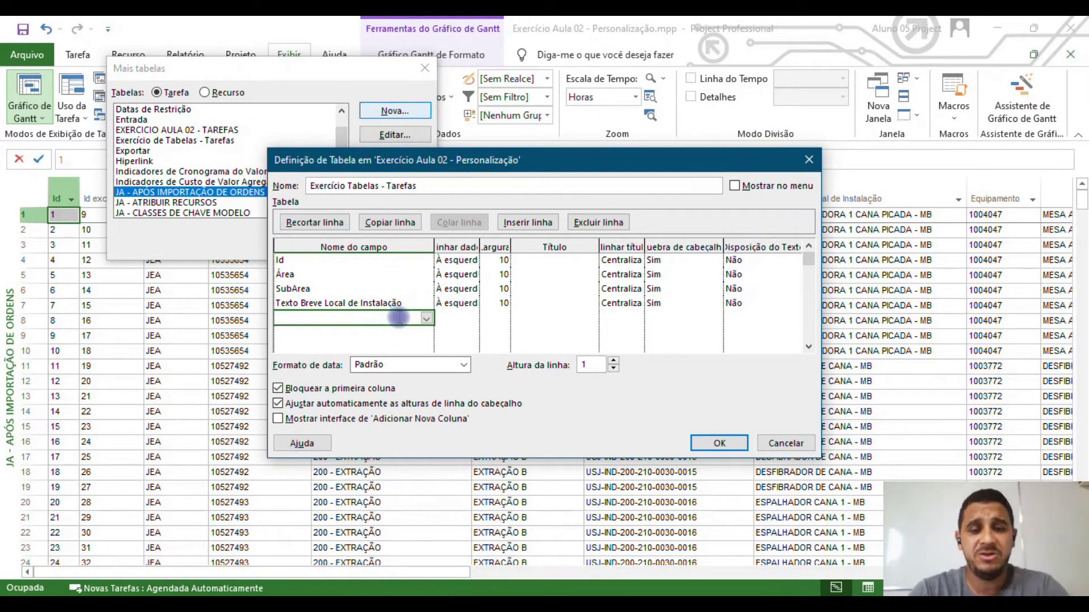
# - Add the Ordem de Manutenção field as the fifth row of the table definition
pyautogui.write('Texto Breve Equipamento ( Texto3')
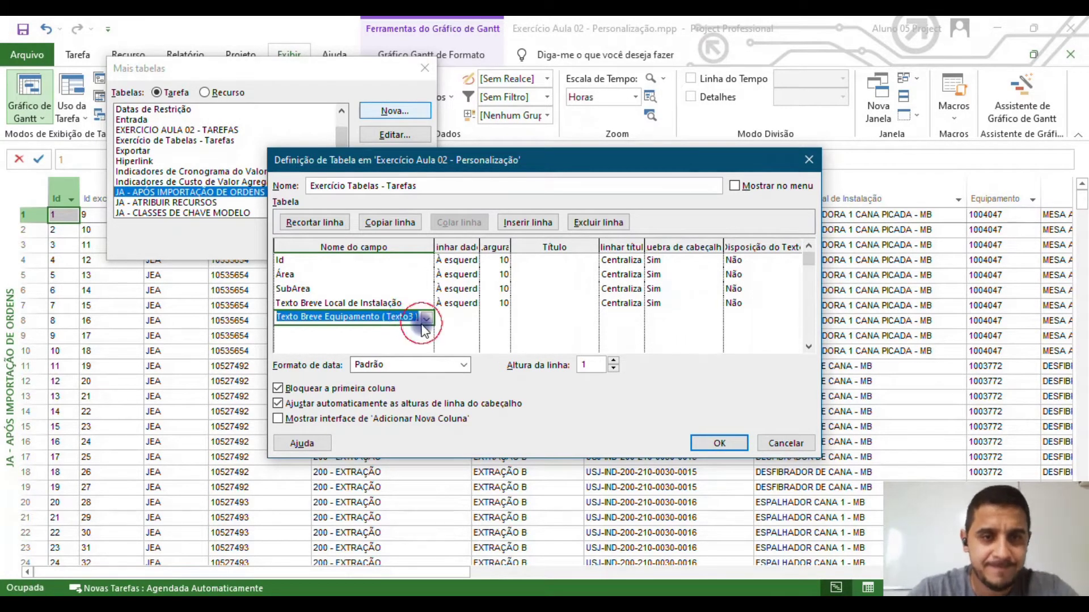
pyautogui.click(427, 318)
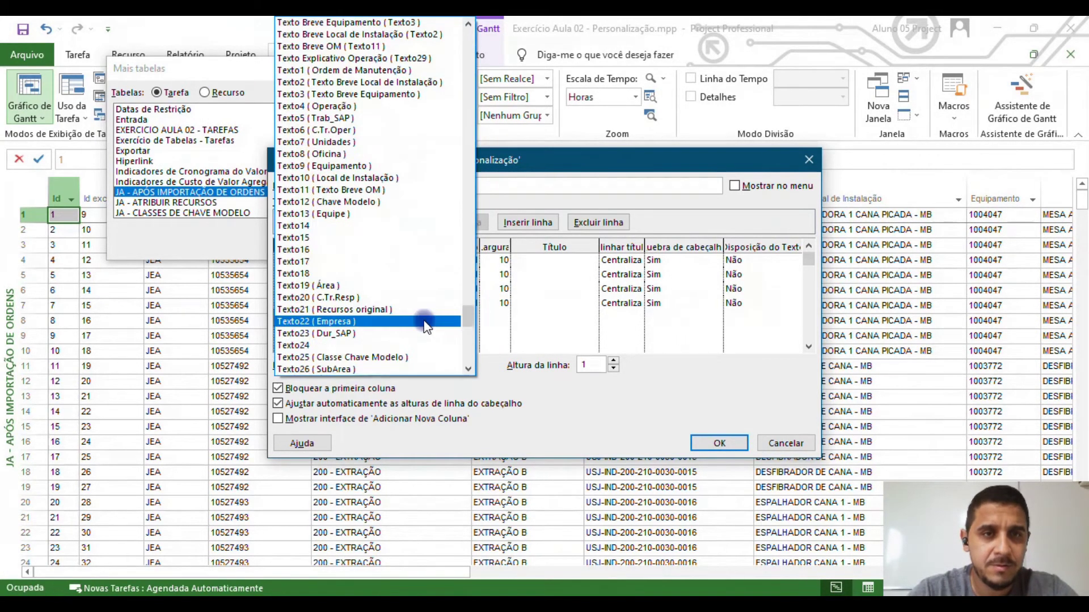
pyautogui.click(431, 70)
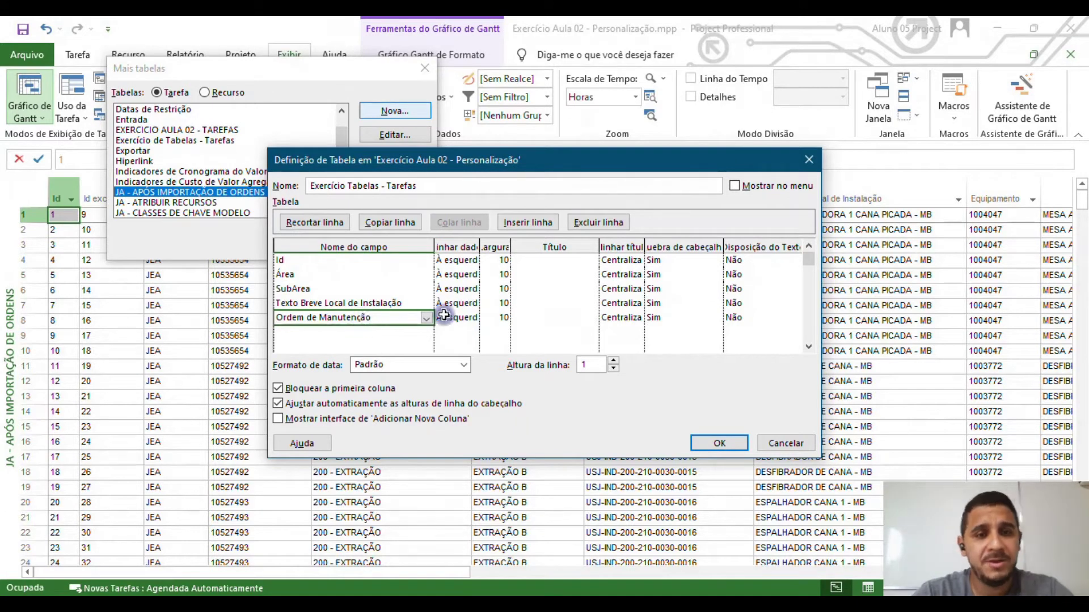
# - Set the fifth field of the table definition to Texto Breve OM ( Texto11 )
pyautogui.write('Texto Breve Equipamento ( Texto3')
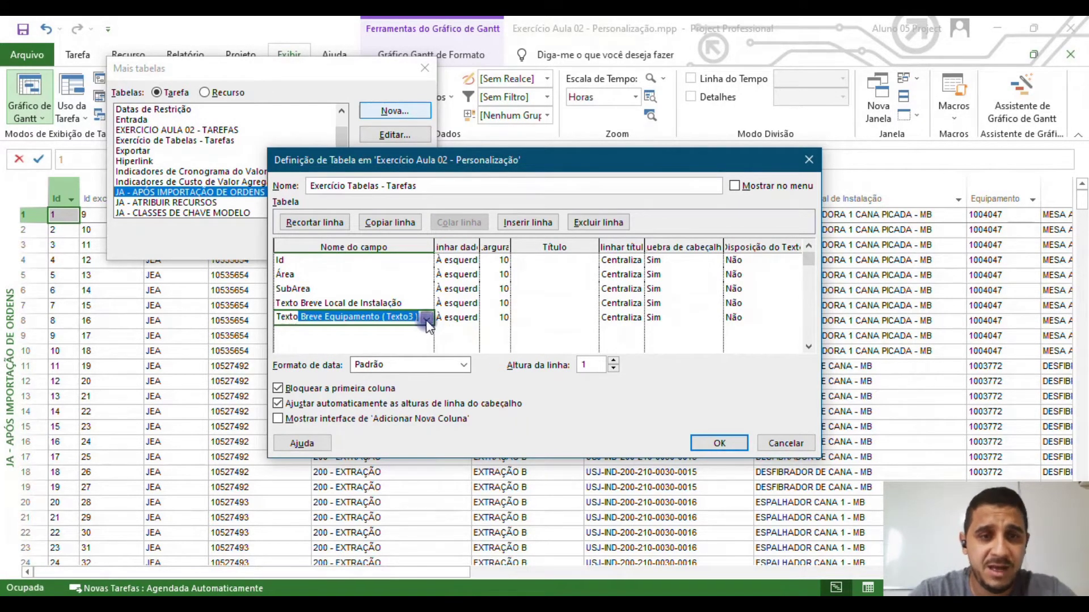
pyautogui.click(426, 318)
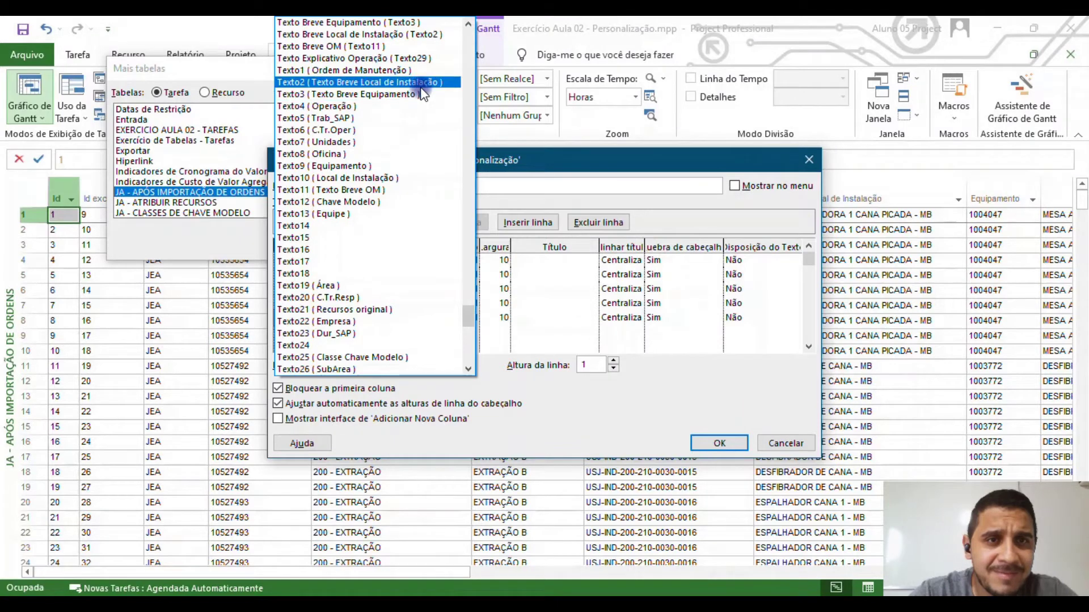
pyautogui.click(431, 46)
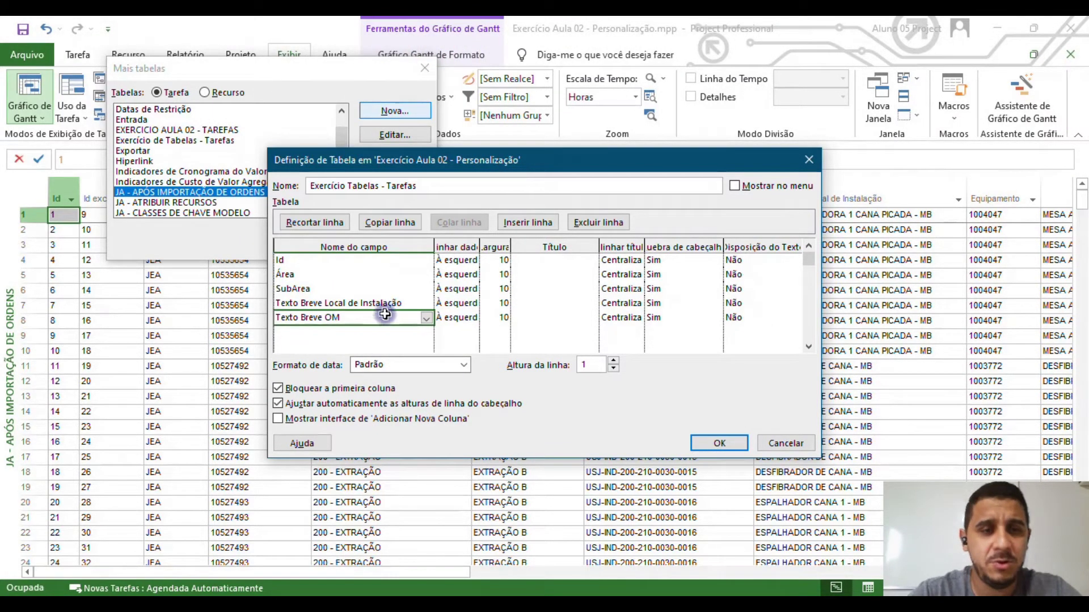
# - Add the fields Operação, Unidades and Duração below Texto Breve OM in the table definition
pyautogui.click(384, 334)
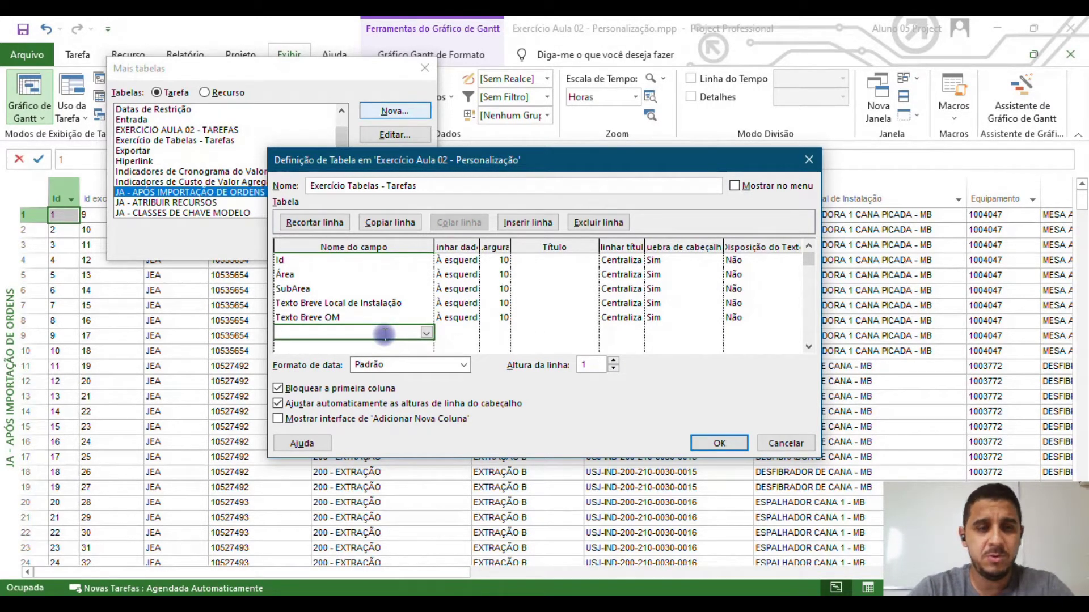
pyautogui.write('Operação')
pyautogui.press('Return')
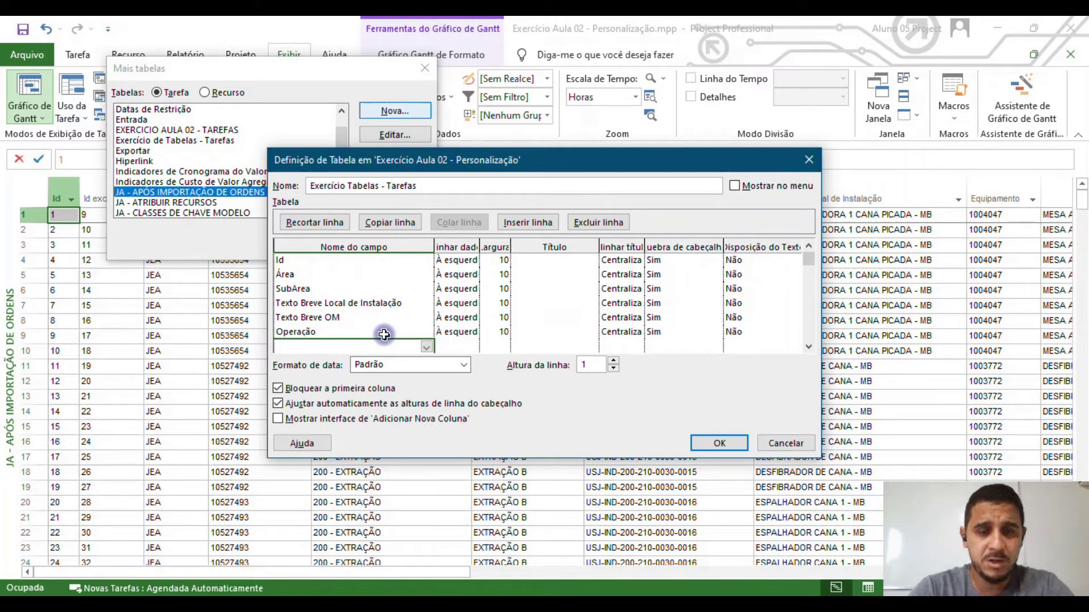
pyautogui.write('Unidades')
pyautogui.press('Return')
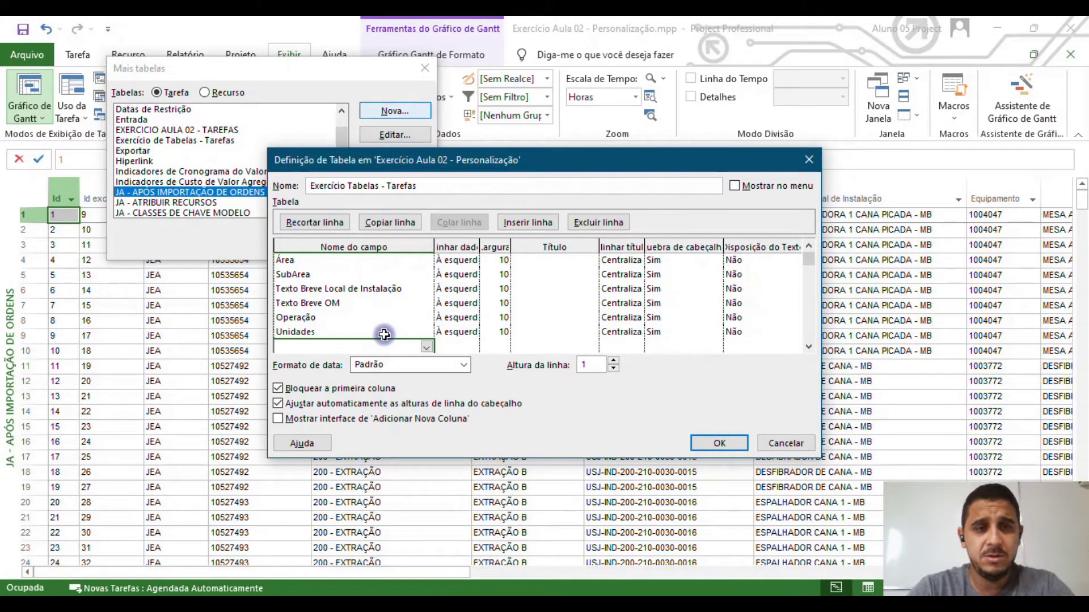
pyautogui.write('Duração')
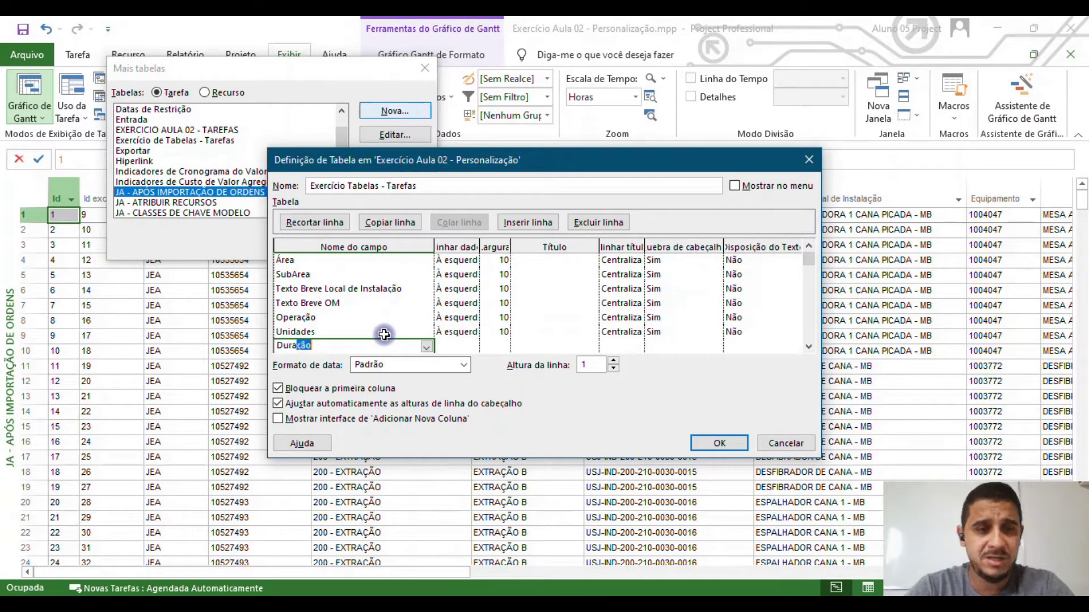
pyautogui.press('Return')
# - Add the fields Trabalho, Nomes dos recursos, Início and Término below Duração in the table definition
pyautogui.write('Trabalho')
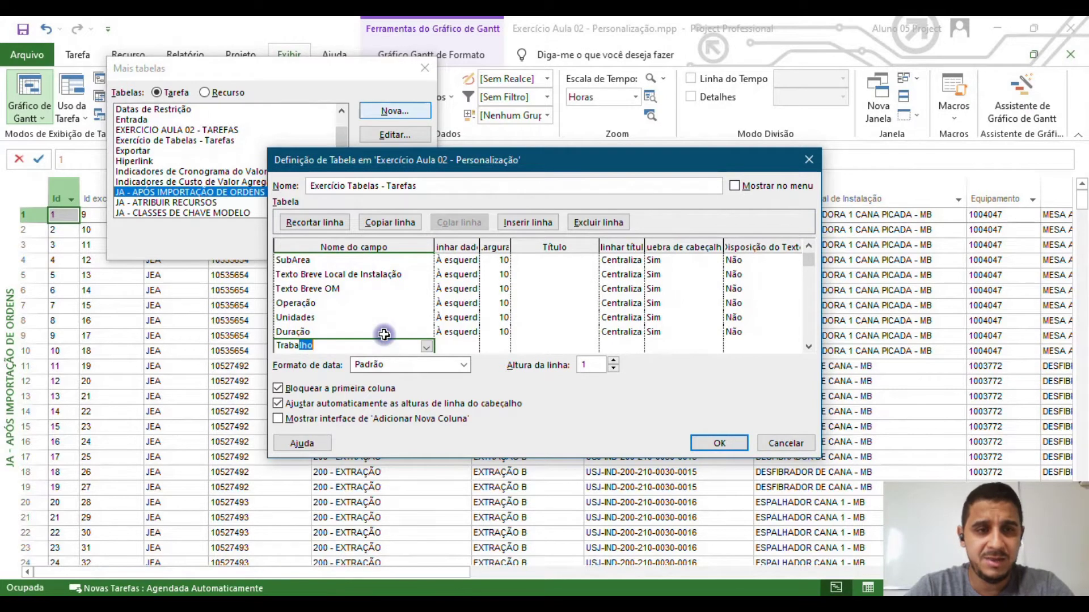
pyautogui.press('Return')
pyautogui.write('Nomes dos recursos')
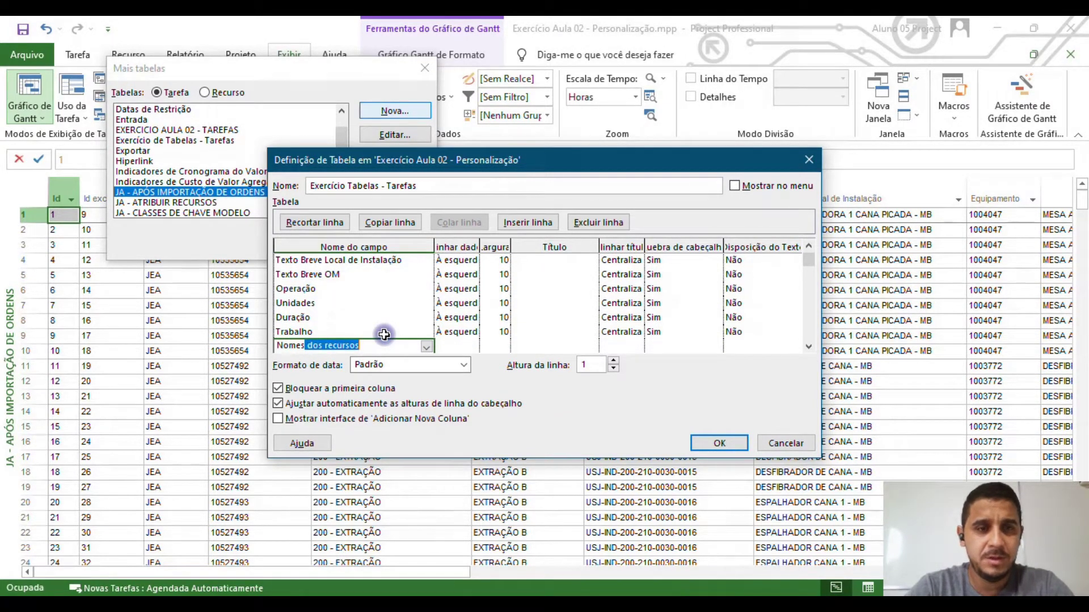
pyautogui.press('Return')
pyautogui.write('Início')
pyautogui.press('Return')
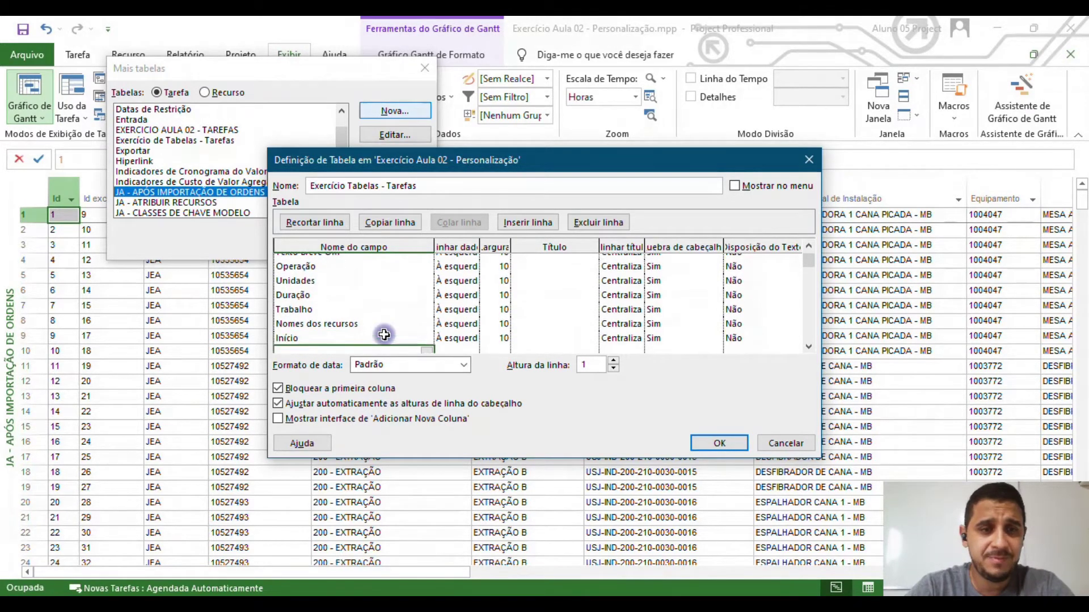
pyautogui.write('Término')
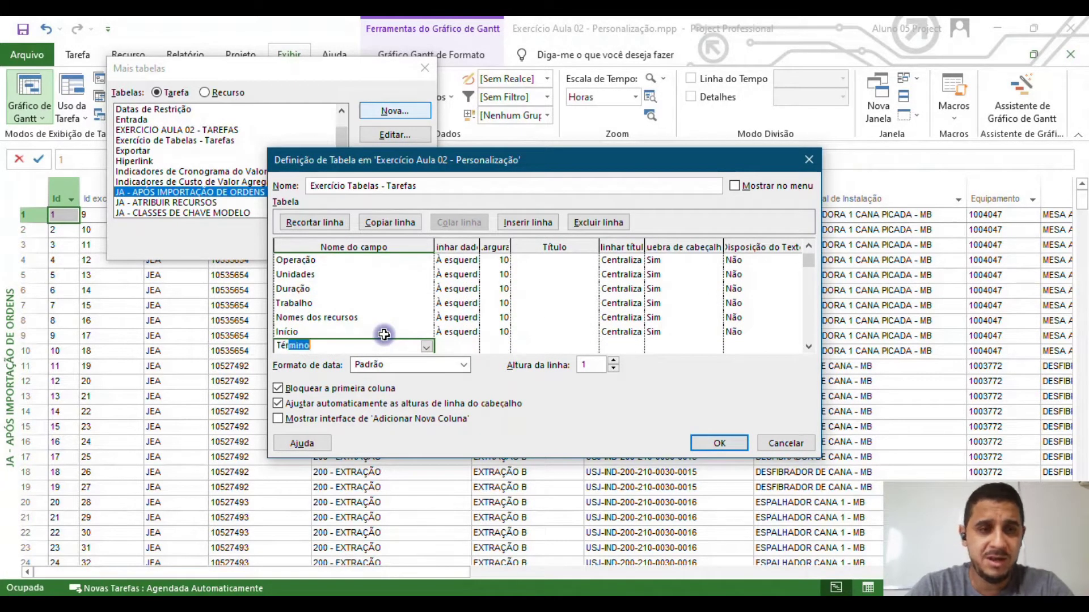
pyautogui.press('Return')
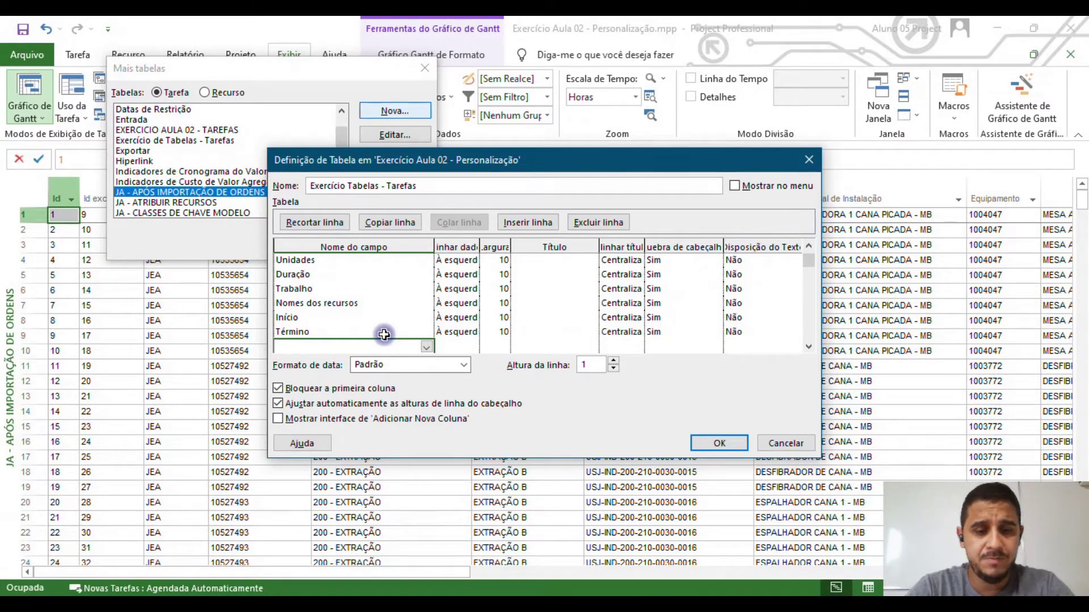
# - Add Calendário da tarefa below Término and insert a Nome field between Texto Breve OM and Operação in the table definition
pyautogui.write('Calendário da tarefa')
pyautogui.press('Return')
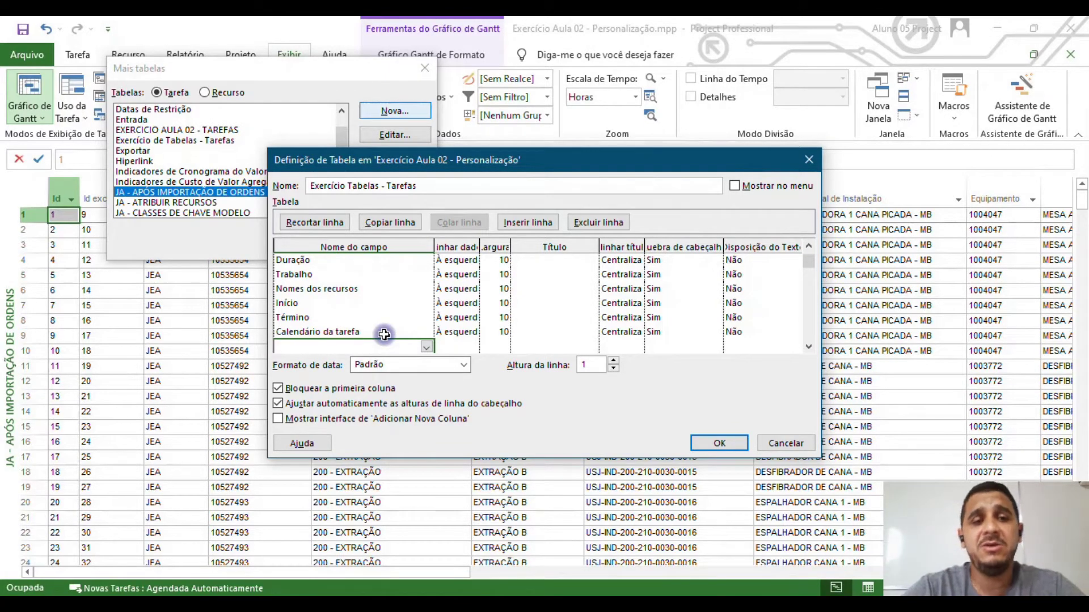
pyautogui.press('Up')
pyautogui.press('Up')
pyautogui.press('Up')
pyautogui.press('Up')
pyautogui.press('Up')
pyautogui.press('Up')
pyautogui.press('Up')
pyautogui.press('Up')
pyautogui.press('Up')
pyautogui.press('Up')
pyautogui.press('Down')
pyautogui.press('Down')
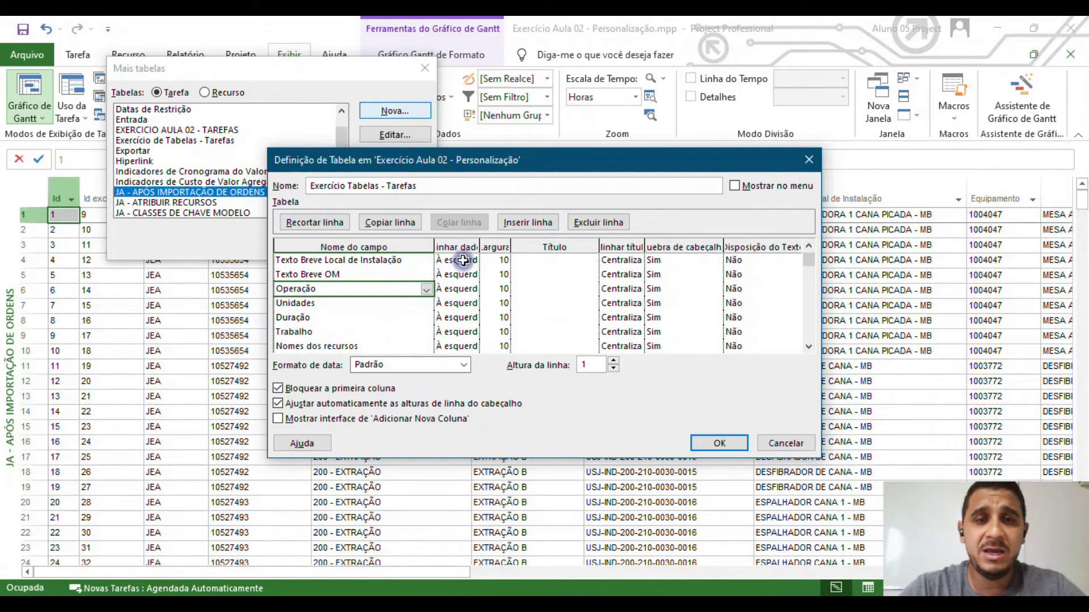
pyautogui.click(528, 222)
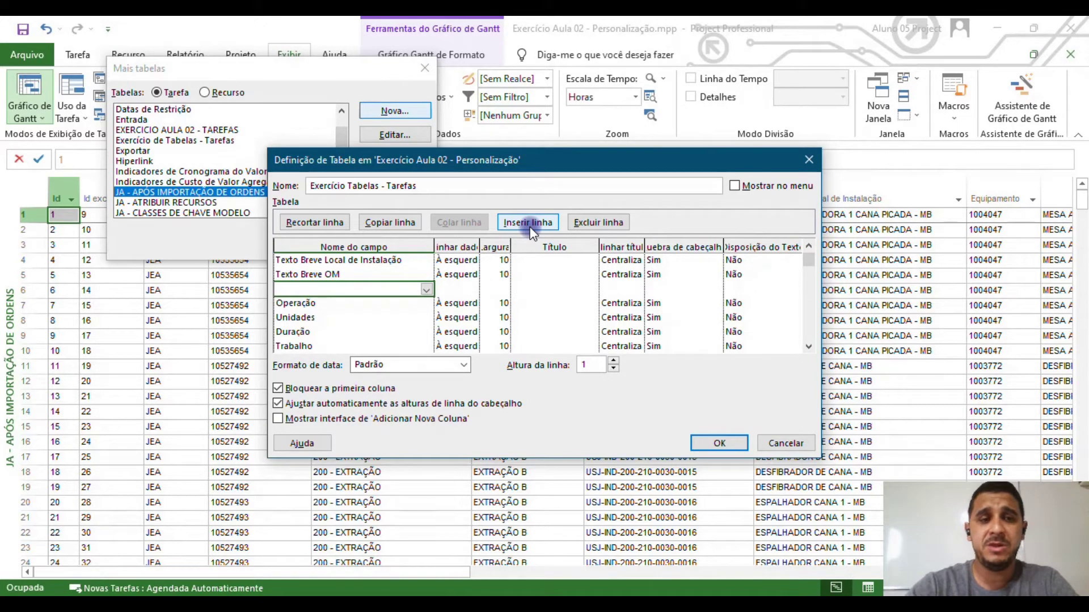
pyautogui.write('Nome')
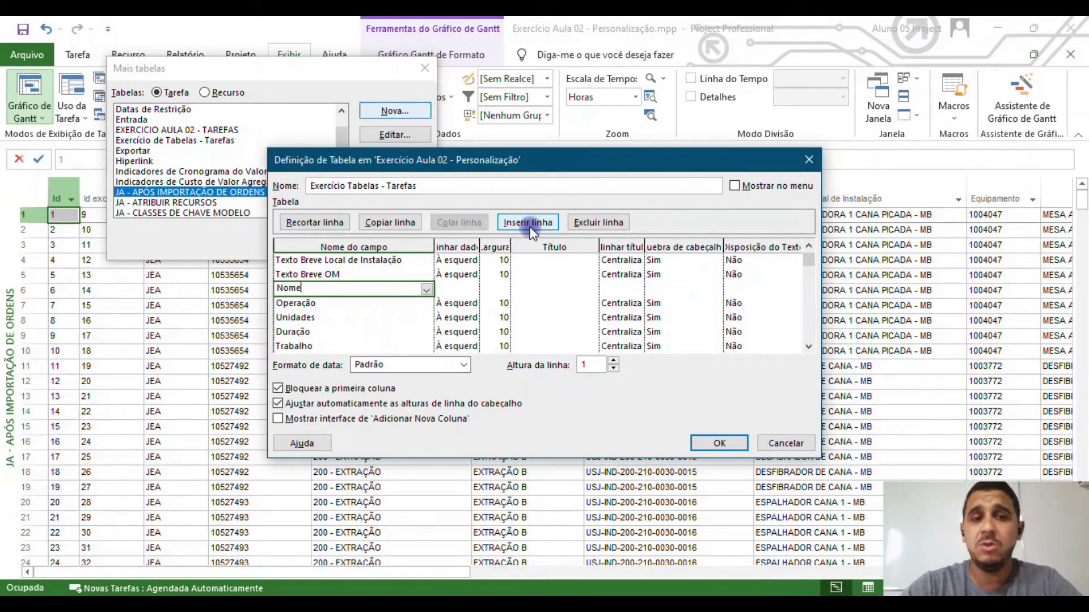
pyautogui.press('Return')
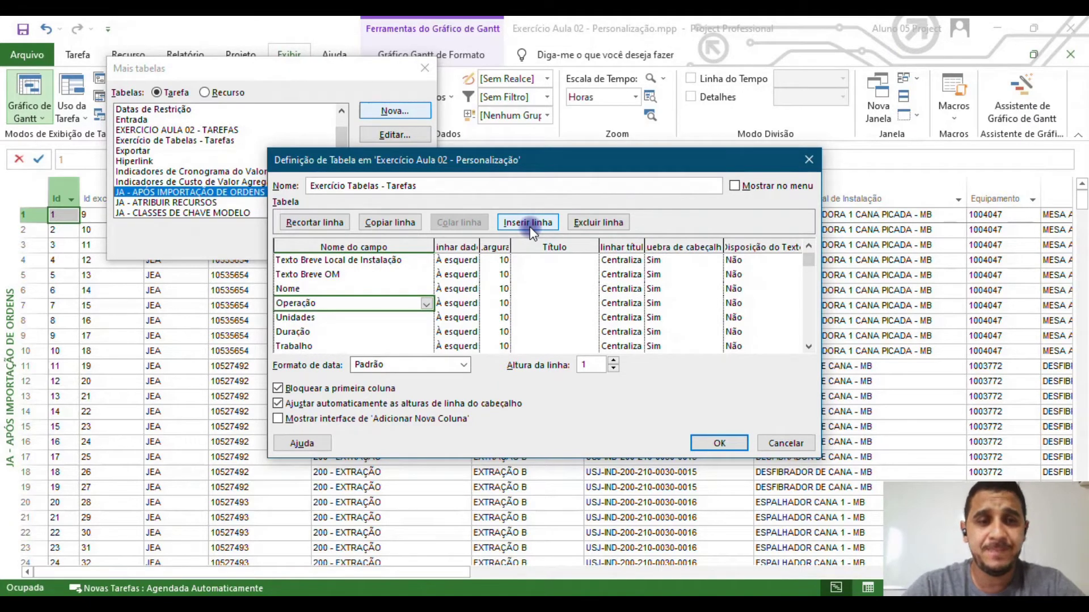
# - Insert the field C.Tr.Oper ( Texto6 ) between Operação and Unidades in the table definition
pyautogui.press('Down')
pyautogui.press('Down')
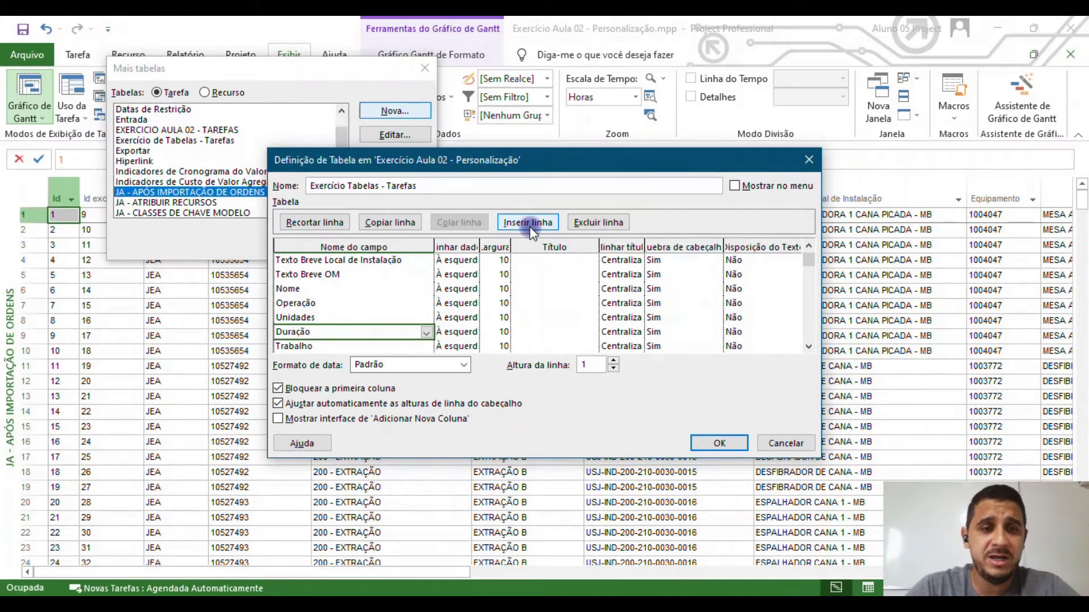
pyautogui.press('Down')
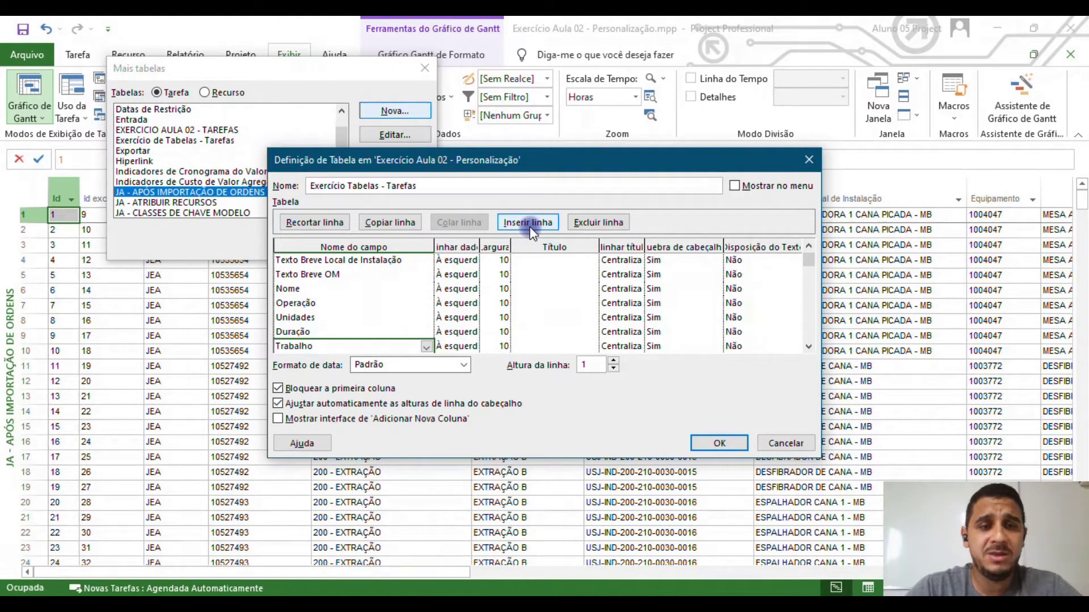
pyautogui.press('Up')
pyautogui.press('Up')
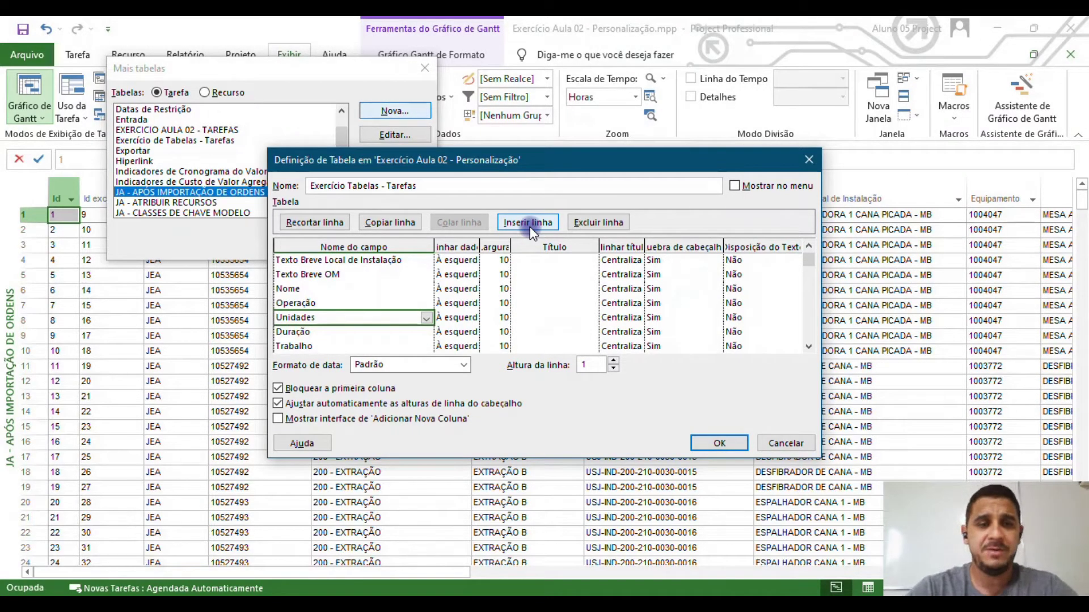
pyautogui.click(533, 223)
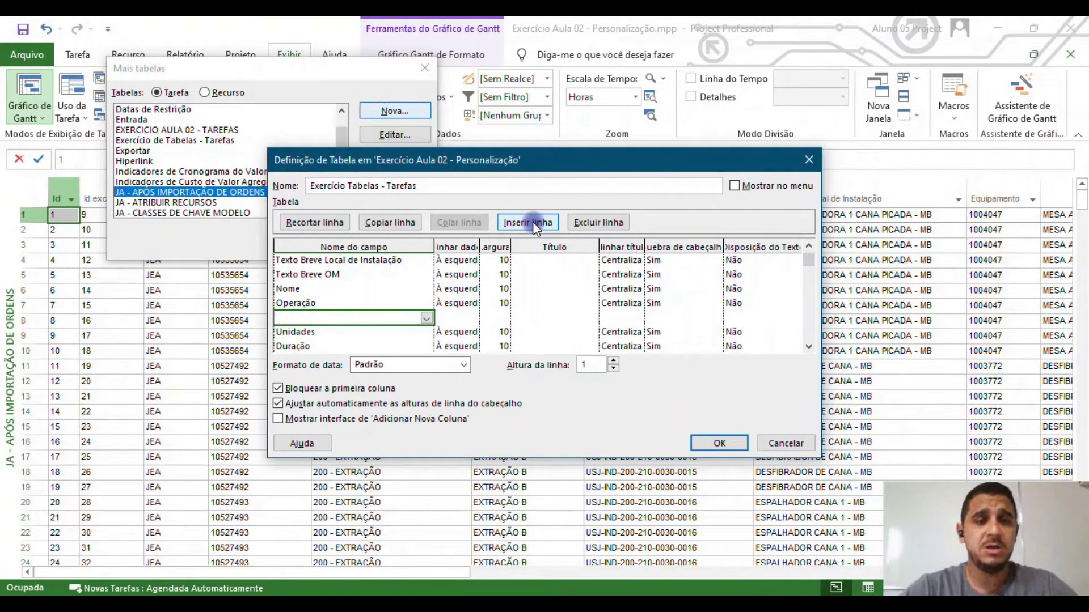
pyautogui.write('C.T')
pyautogui.write('r.')
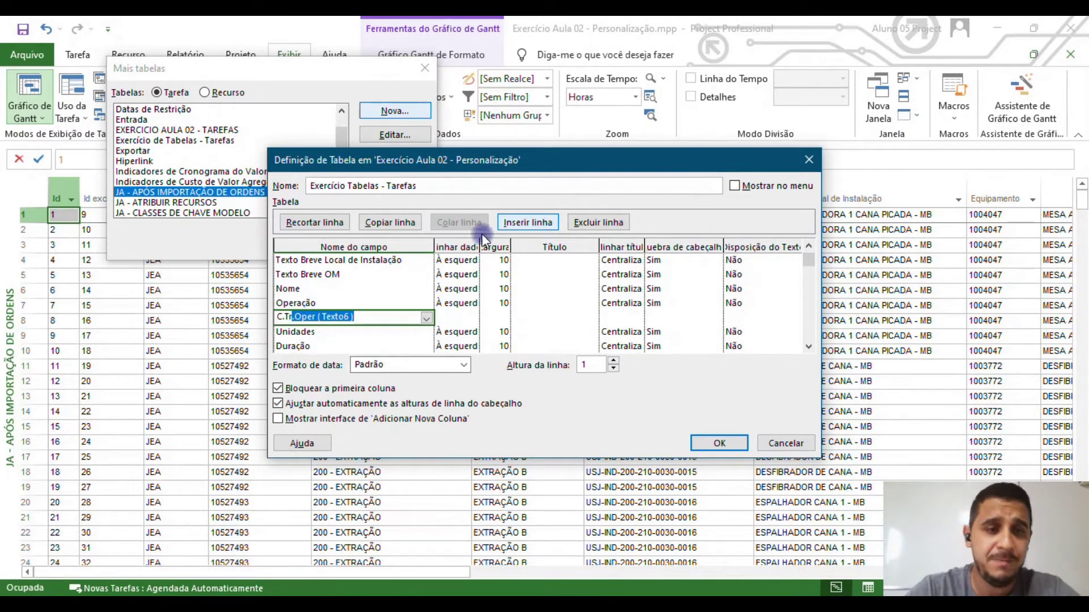
pyautogui.click(355, 290)
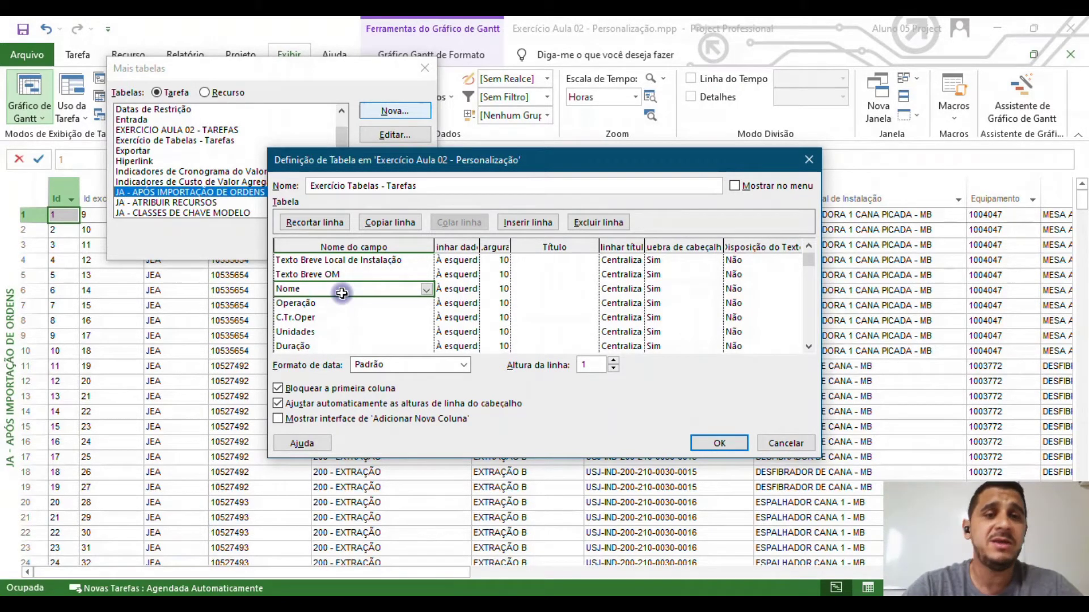
# - Set the column title of the Nome field to "Nome das Tarefas"
pyautogui.click(543, 290)
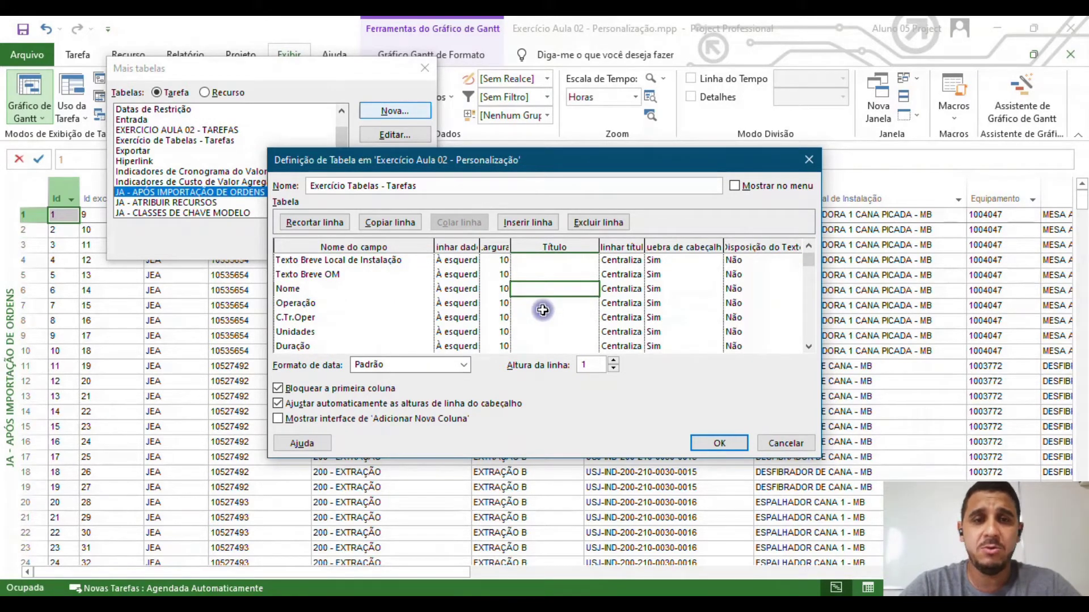
pyautogui.write('No')
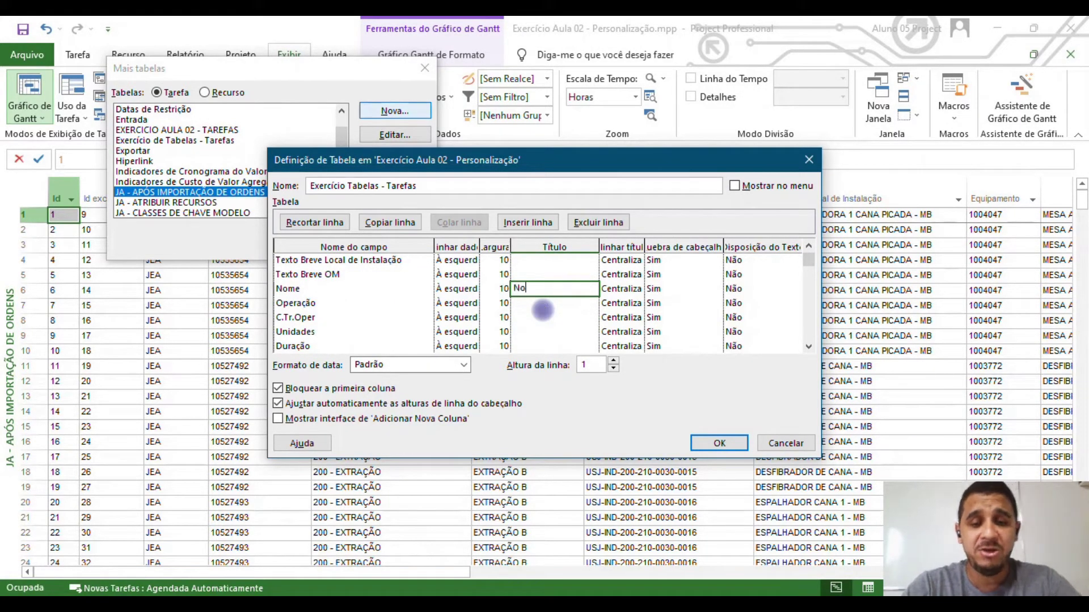
pyautogui.write('me da')
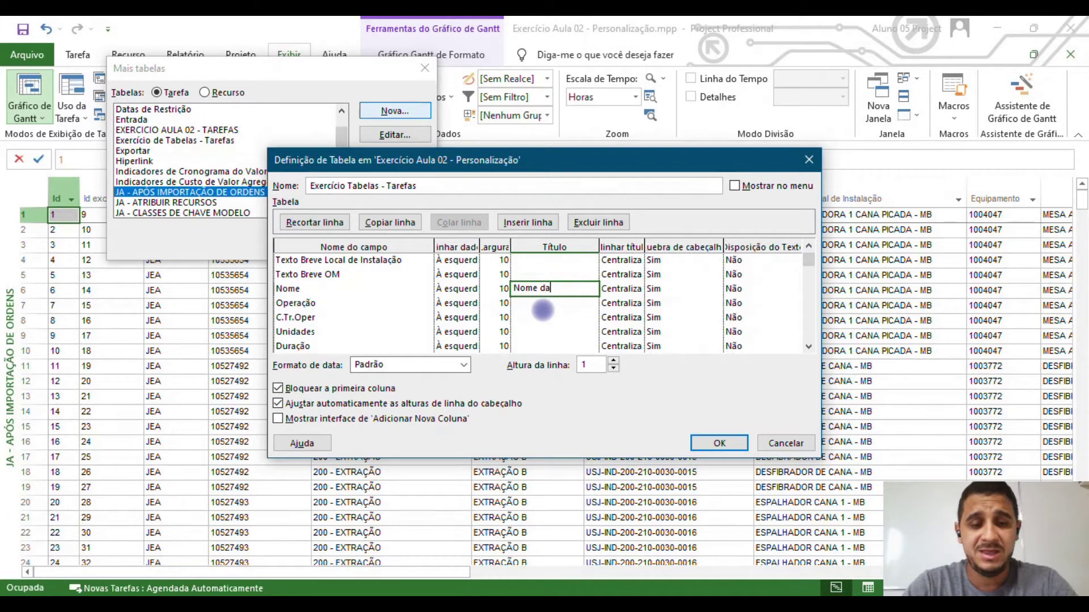
pyautogui.write('s Tarefas')
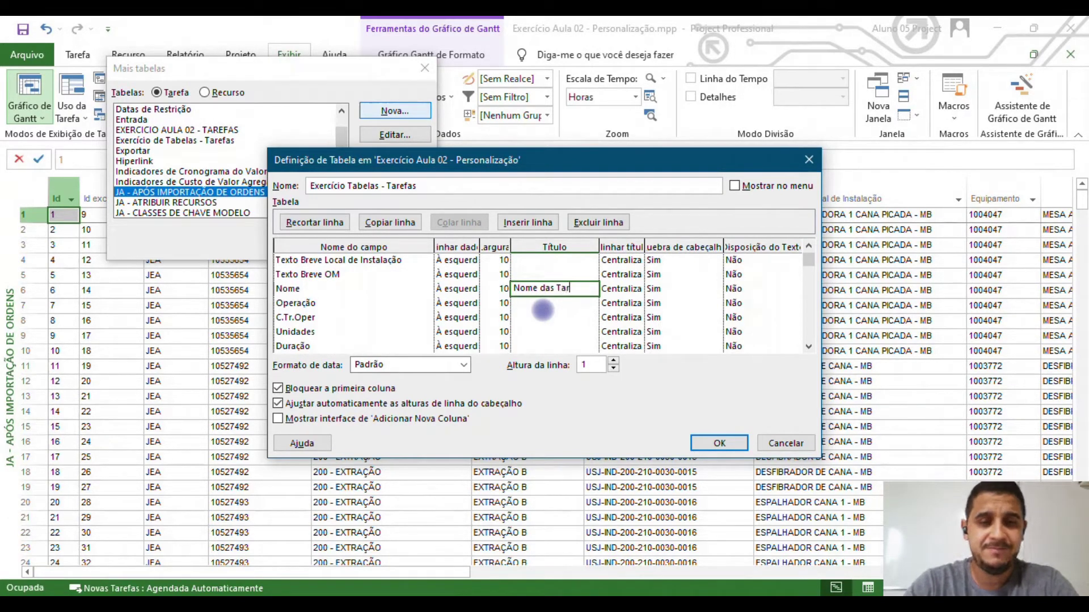
pyautogui.press('Return')
# - Set the column title of the C.Tr.Oper field to "Equipes"
pyautogui.press('Return')
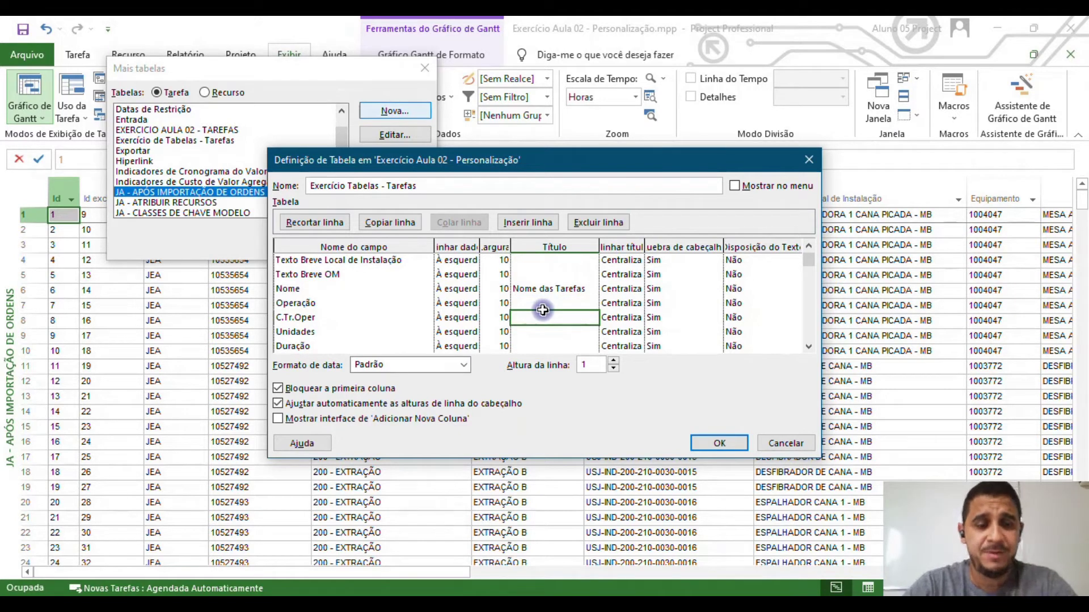
pyautogui.write('Equipo')
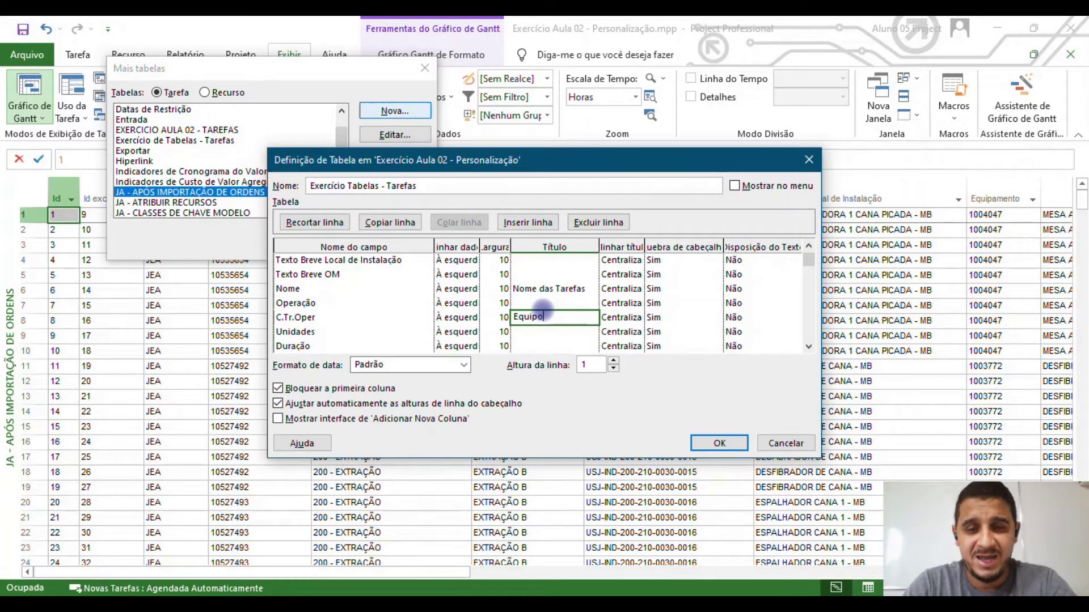
pyautogui.press('BackSpace')
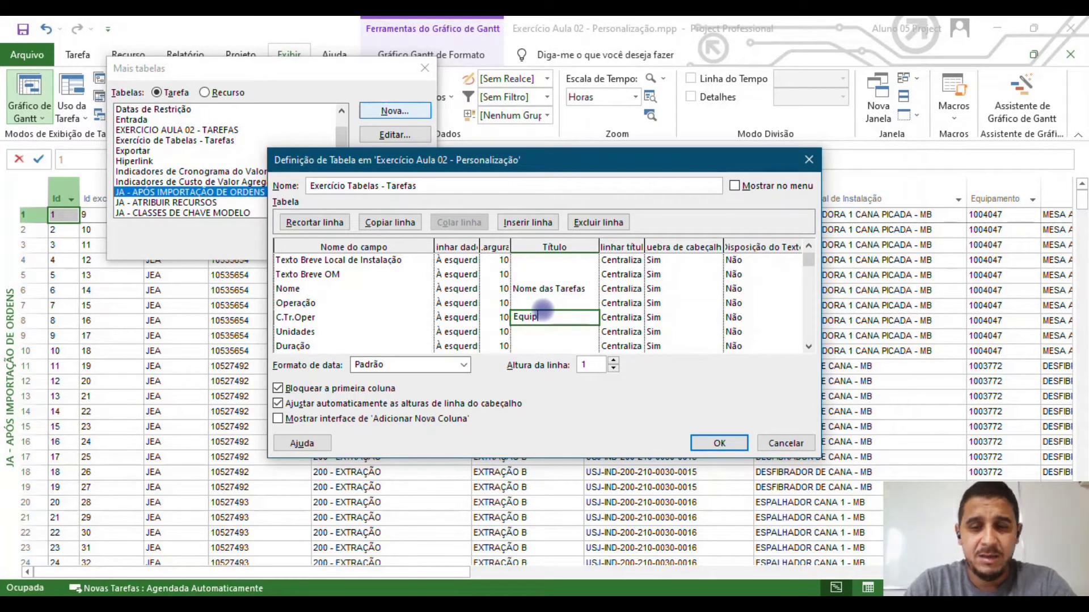
pyautogui.write('es')
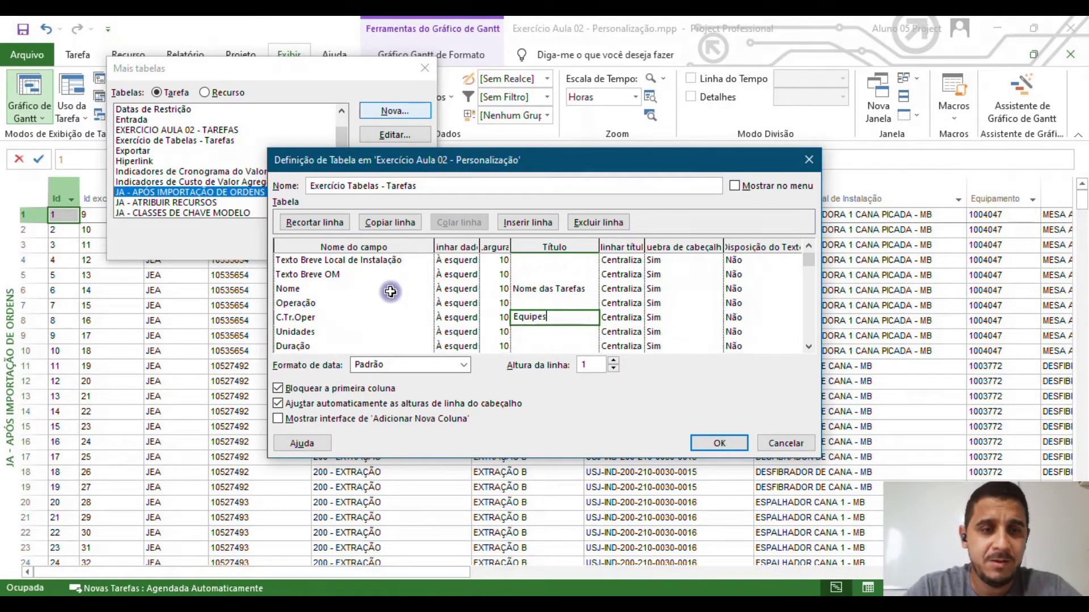
pyautogui.click(333, 319)
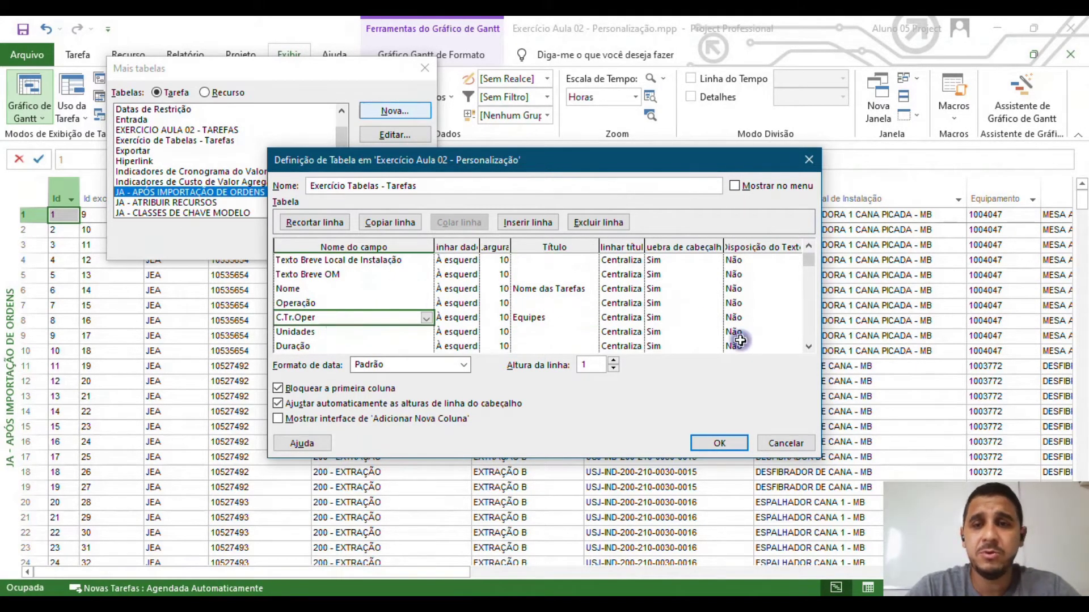
# - Set the table's date format to 28/01/09 12:33 and turn off locking of the first column
pyautogui.click(807, 347)
pyautogui.click(807, 349)
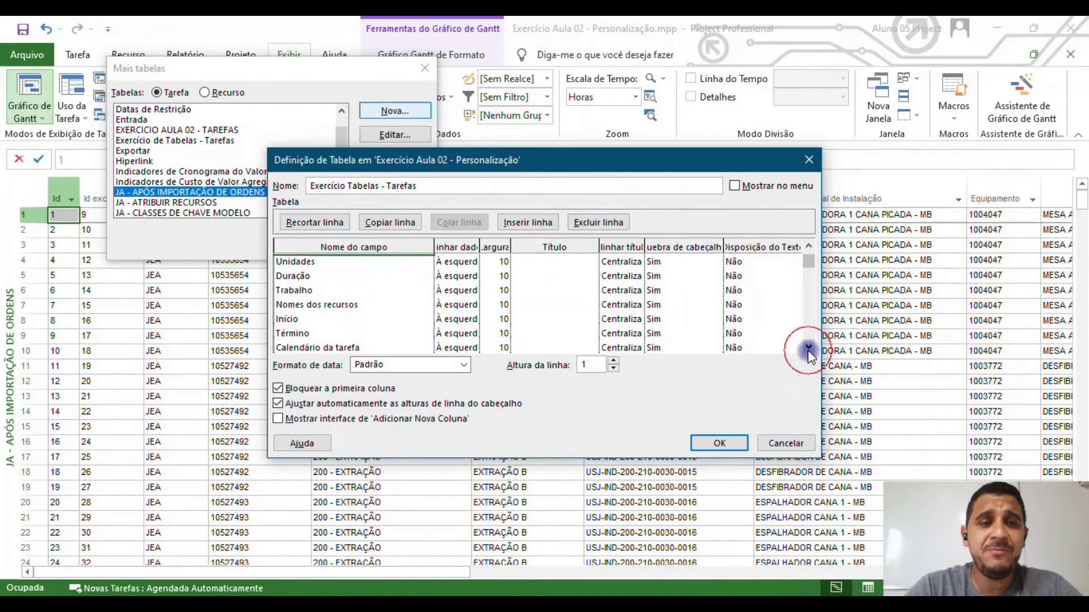
pyautogui.click(464, 365)
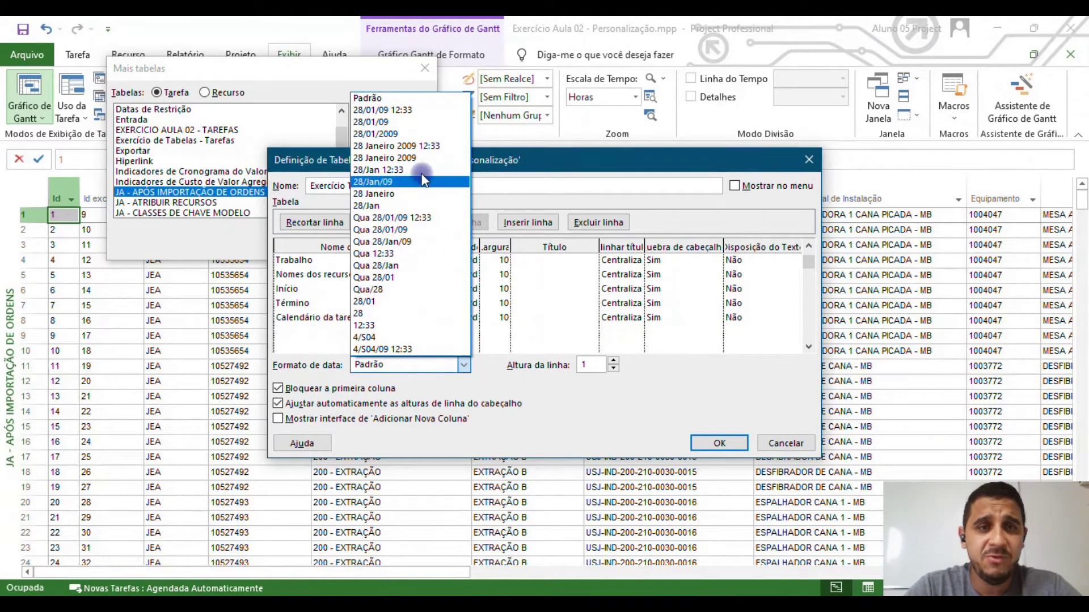
pyautogui.click(431, 112)
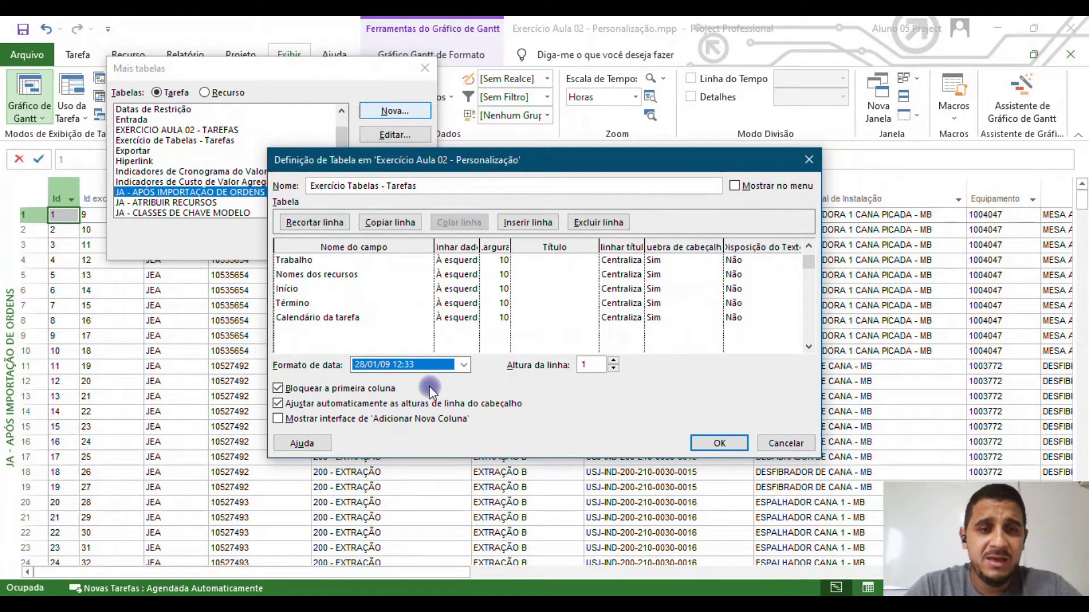
pyautogui.click(382, 393)
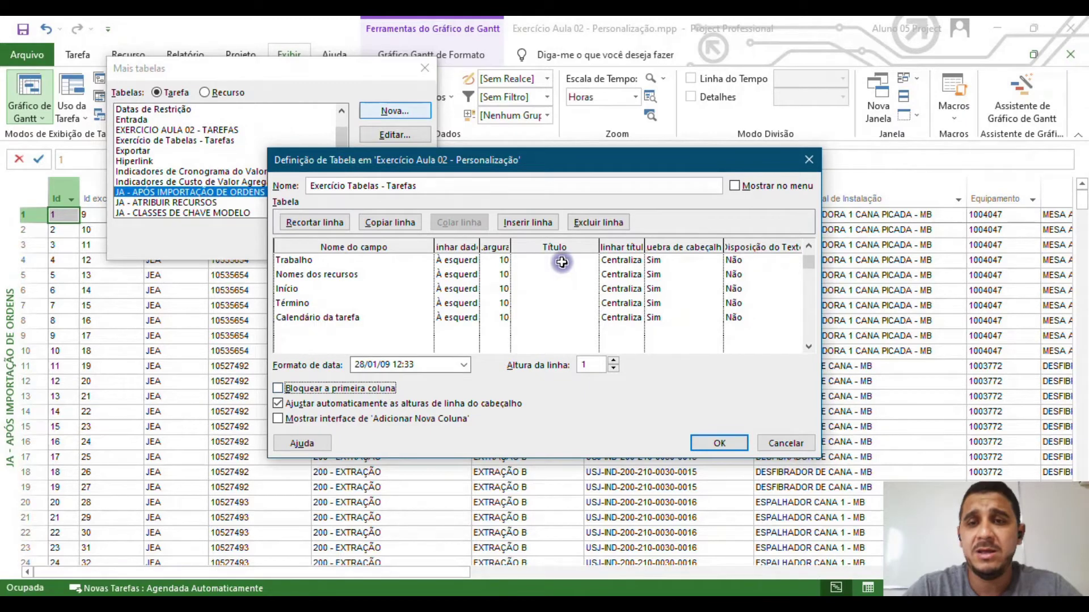
# - Save the table definition and apply the table Exercício Tabelas - Tarefas to the Gantt view
pyautogui.click(809, 263)
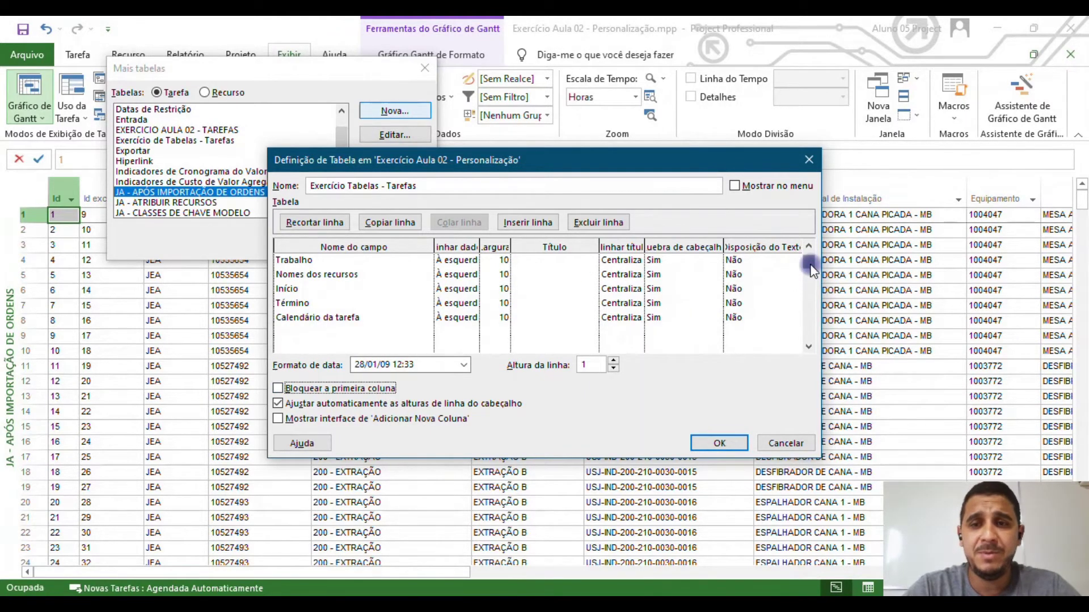
pyautogui.click(809, 247)
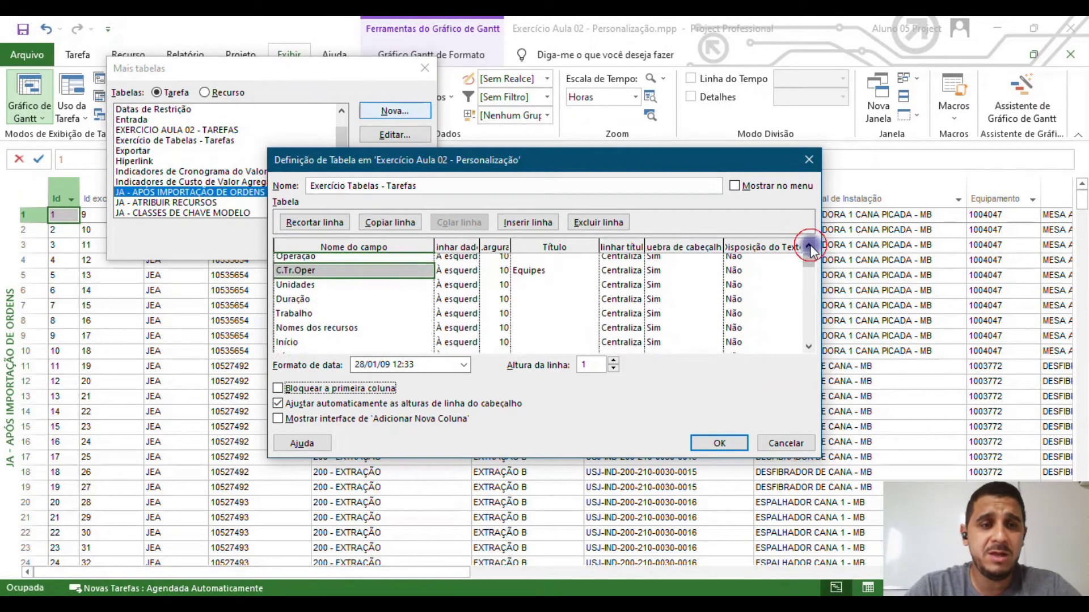
pyautogui.click(809, 246)
pyautogui.click(809, 246)
pyautogui.click(809, 246)
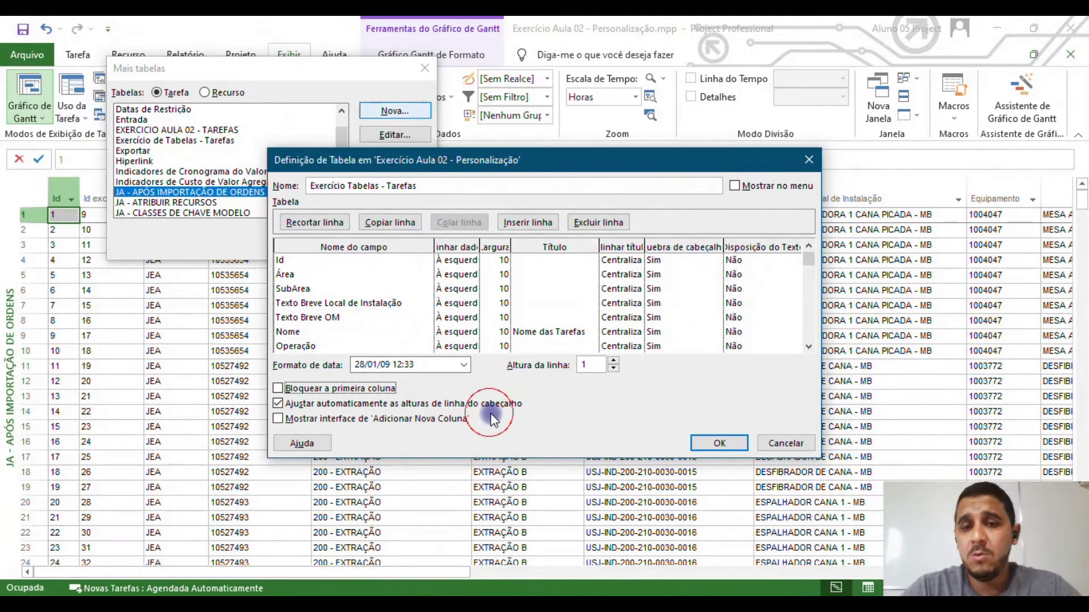
pyautogui.click(707, 442)
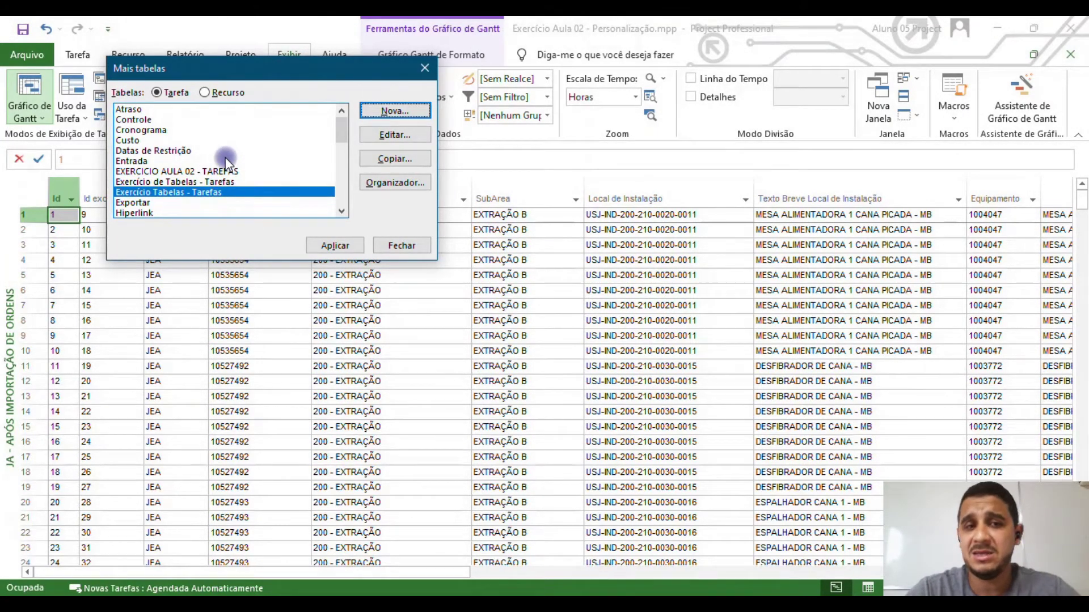
pyautogui.click(329, 247)
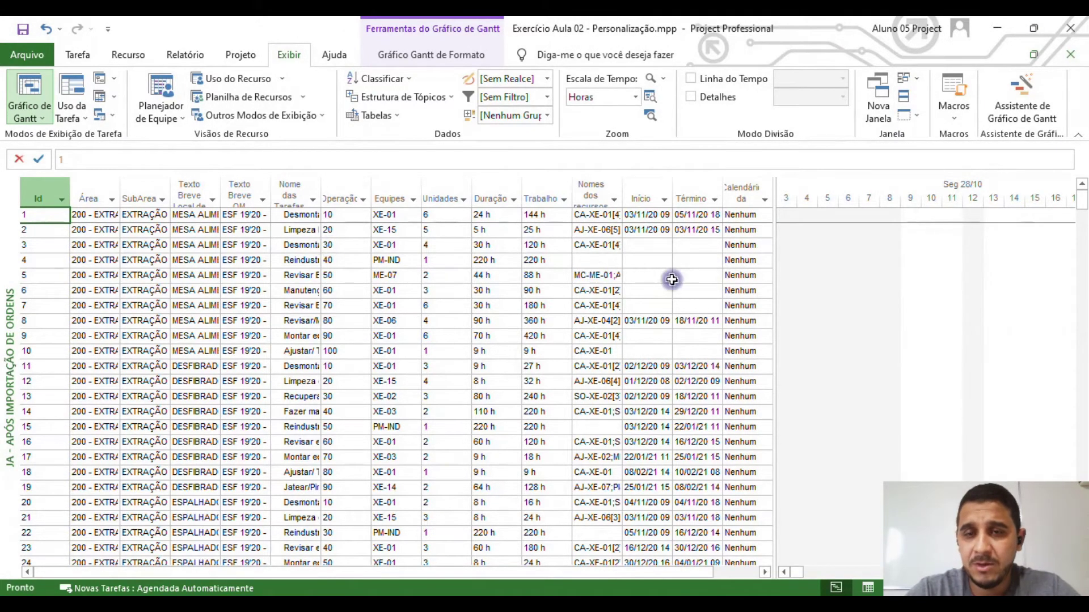
# - Extend the task table across the chart area and fit the Calendário da tarefa, Término, Início, Nomes dos recursos and Trabalho columns to their contents
pyautogui.moveTo(775, 301); pyautogui.dragTo(1082, 288)
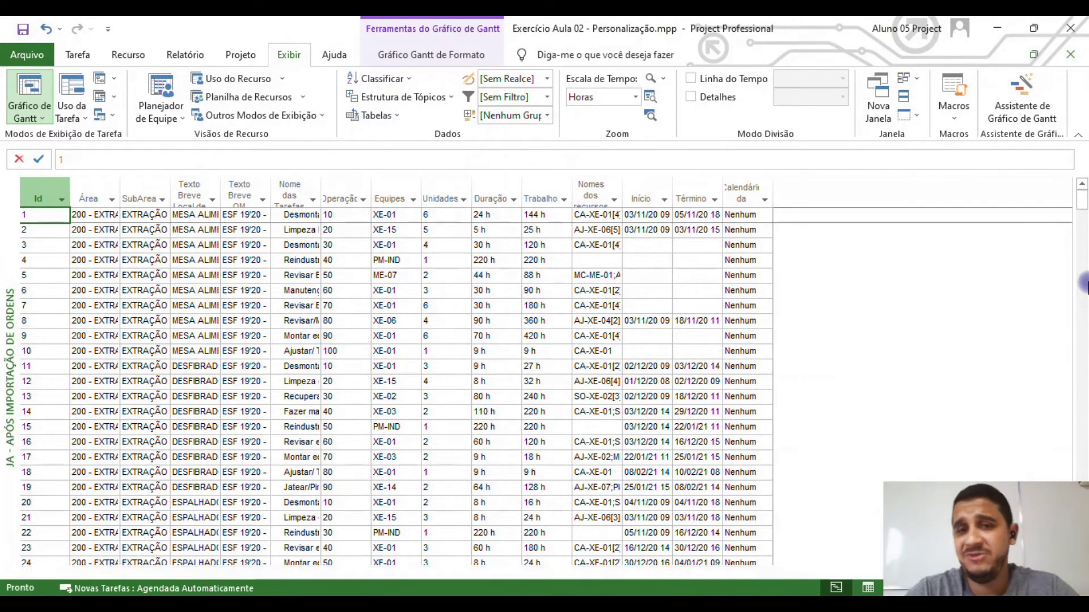
pyautogui.doubleClick(773, 199)
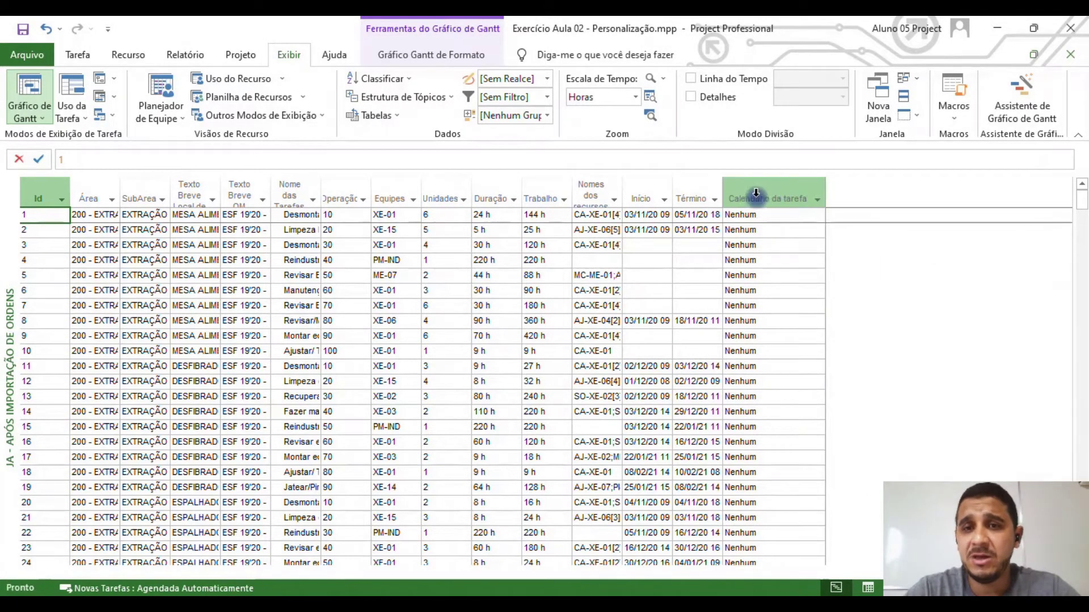
pyautogui.doubleClick(722, 197)
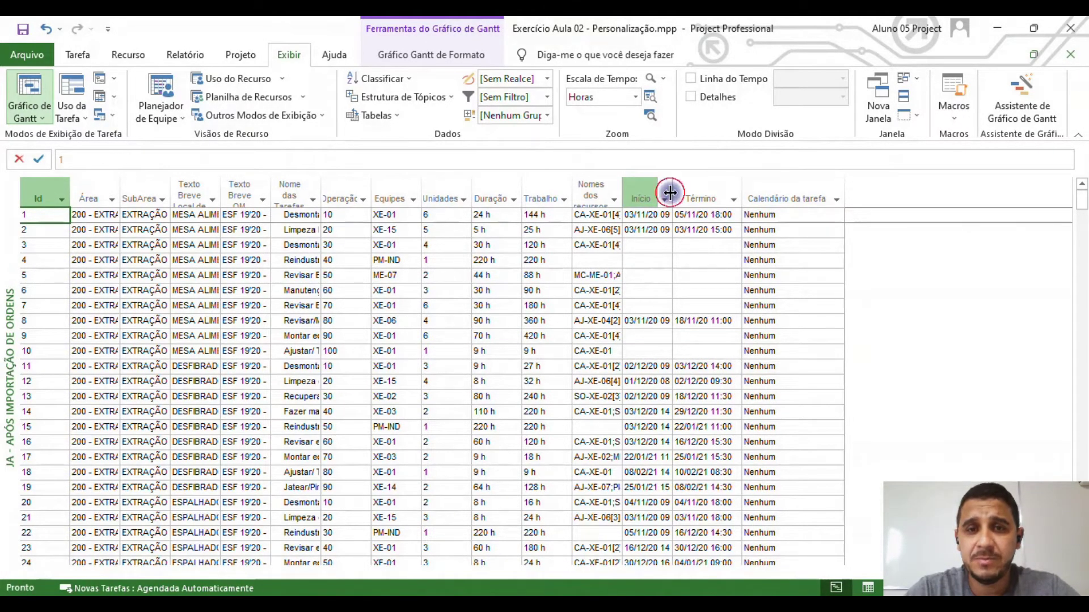
pyautogui.doubleClick(672, 196)
pyautogui.doubleClick(620, 192)
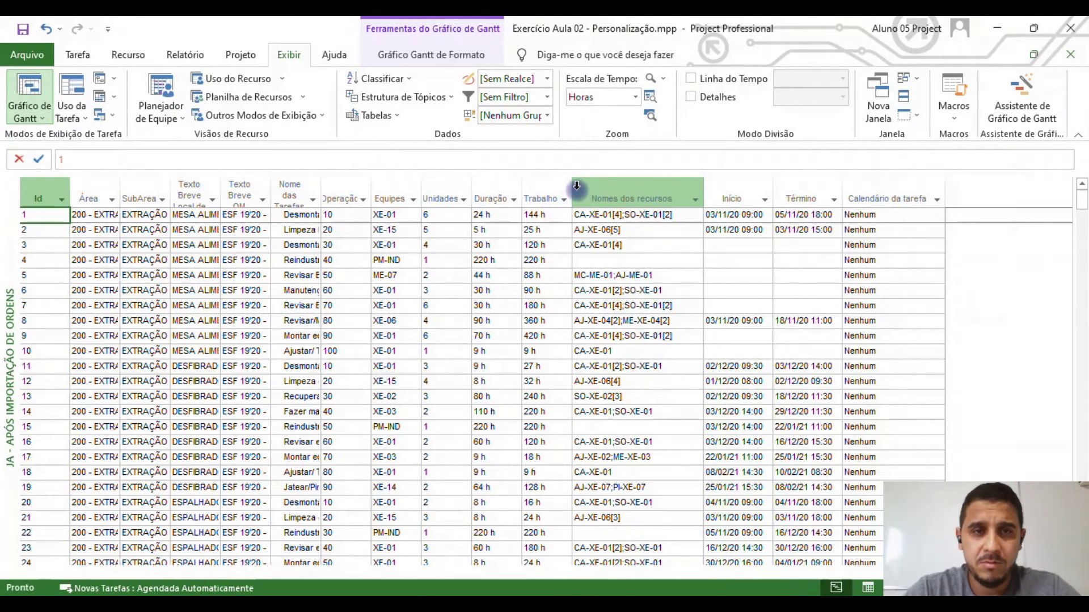
pyautogui.doubleClick(571, 192)
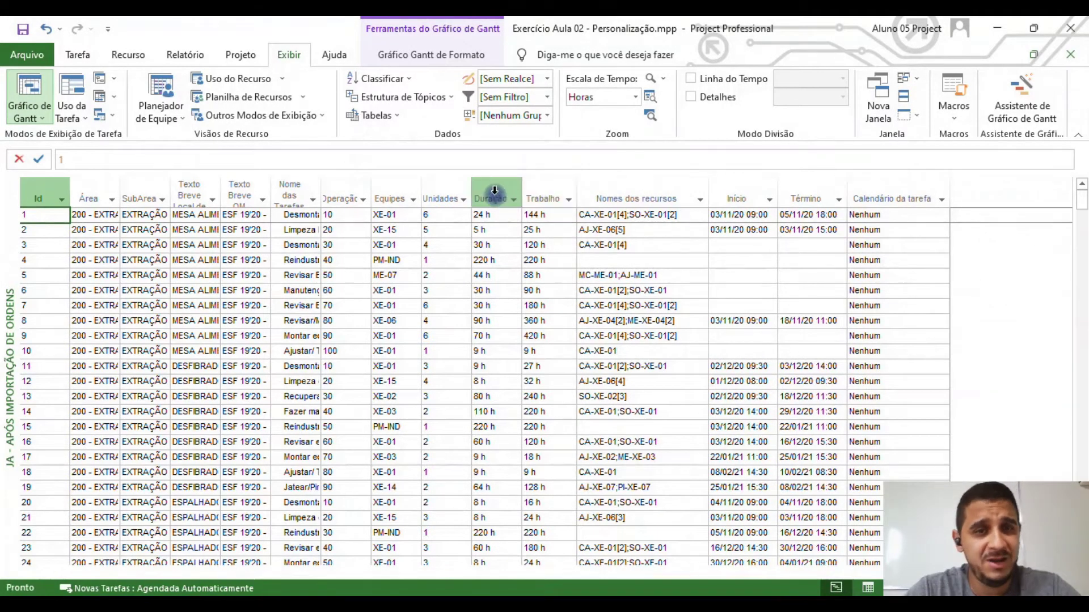
# - Fit the widths of the Operação, Nome das Tarefas, Texto Breve OM, Texto Breve Local de Instalação, SubArea, Área and Id columns to their contents
pyautogui.doubleClick(370, 185)
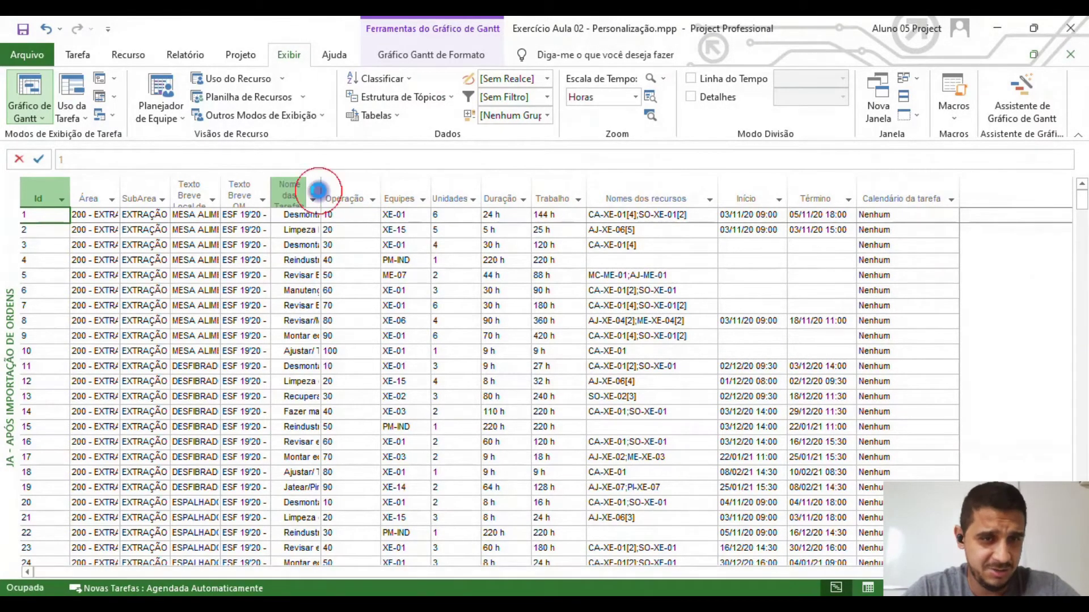
pyautogui.doubleClick(318, 191)
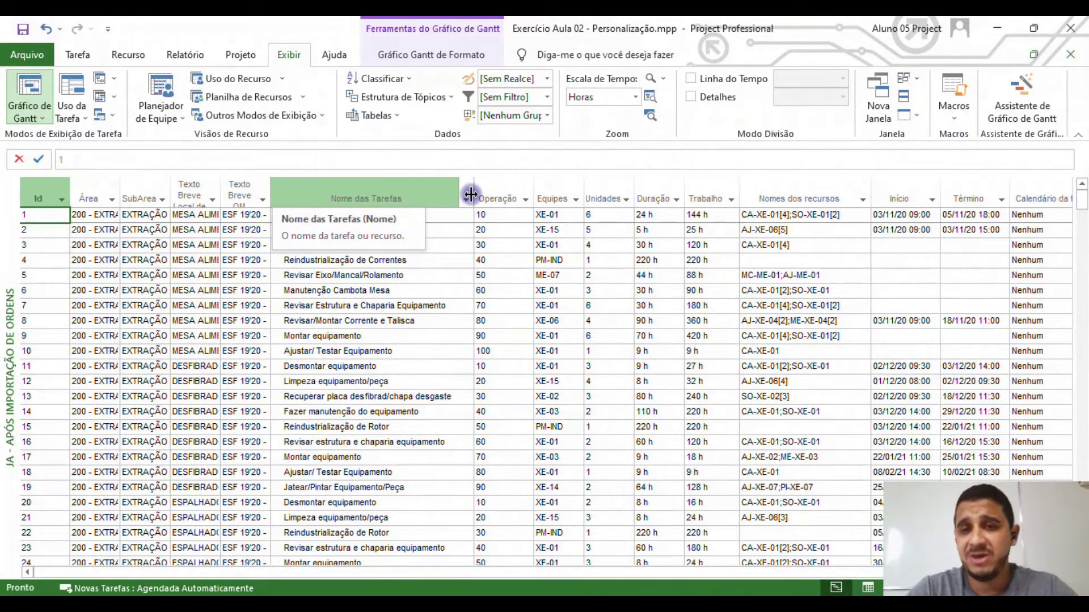
pyautogui.doubleClick(272, 197)
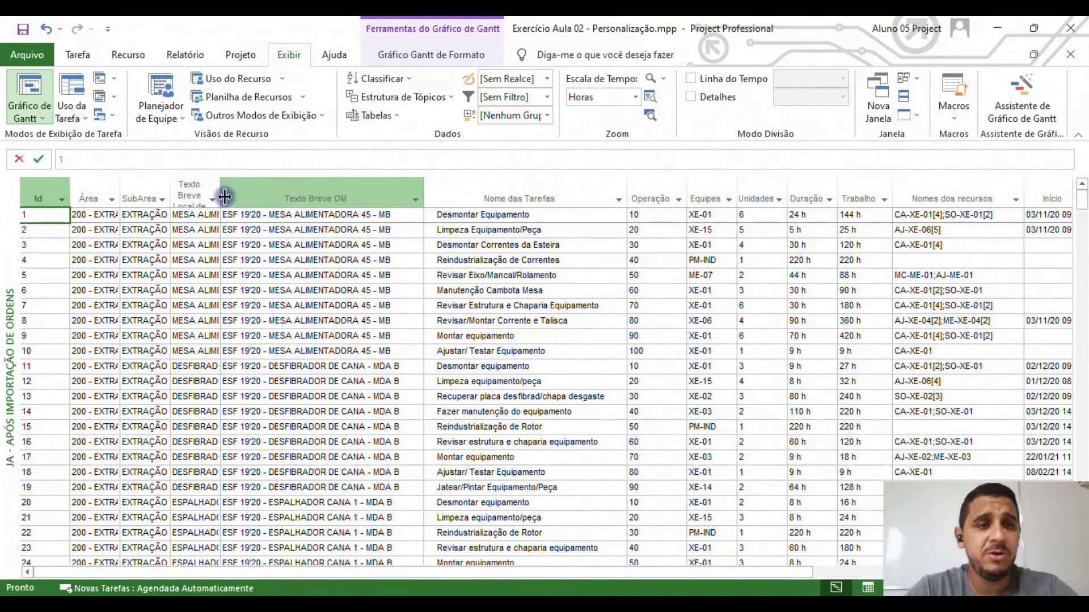
pyautogui.doubleClick(219, 197)
pyautogui.doubleClick(165, 194)
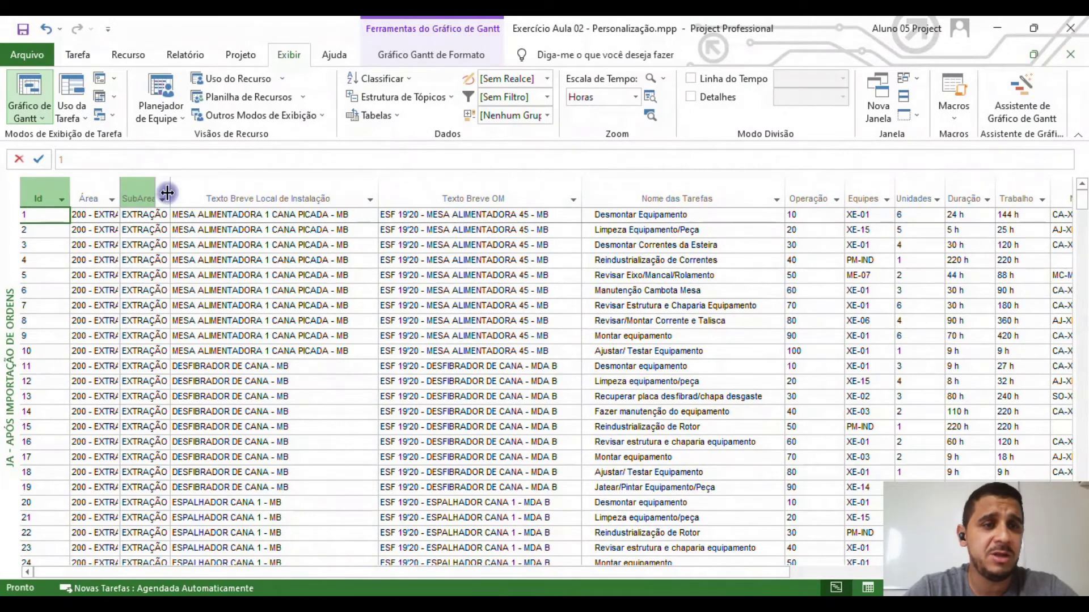
pyautogui.doubleClick(119, 196)
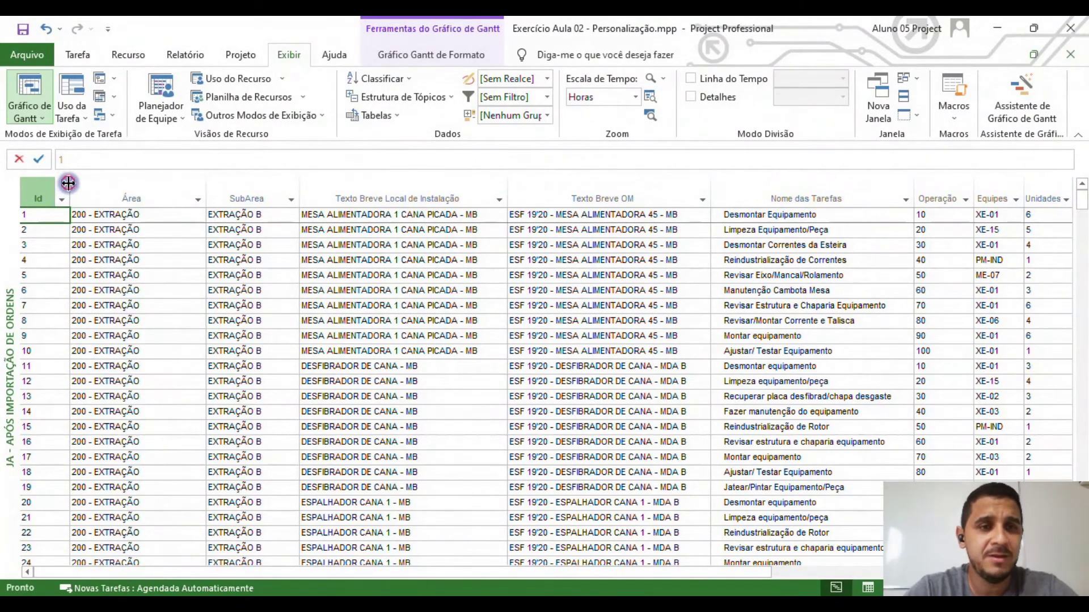
pyautogui.doubleClick(70, 182)
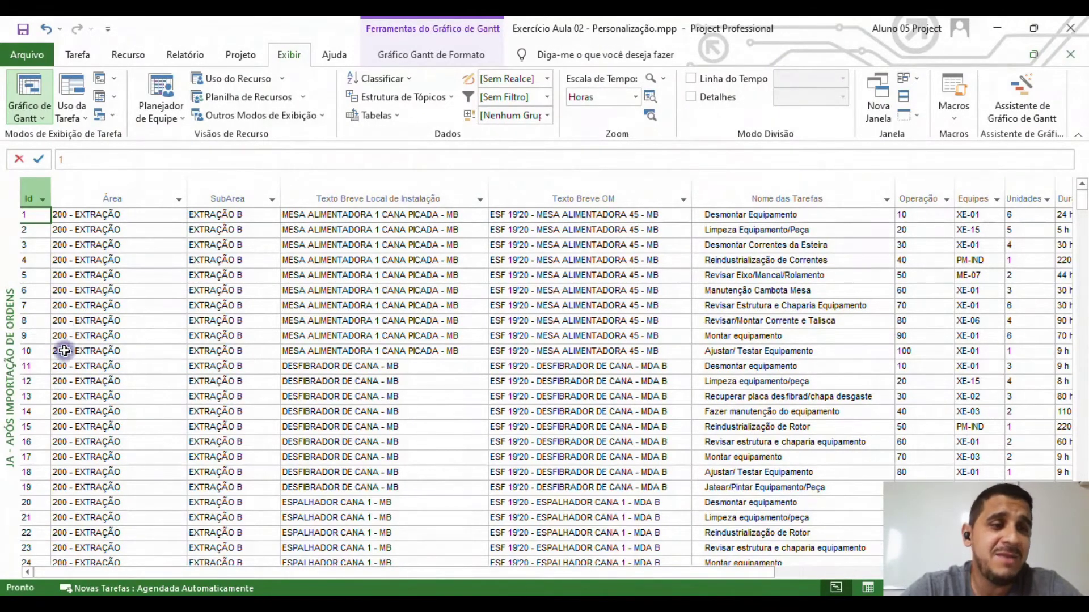
# - Switch to the JA - RECURSOS PLANILHA resource view
pyautogui.rightClick(11, 349)
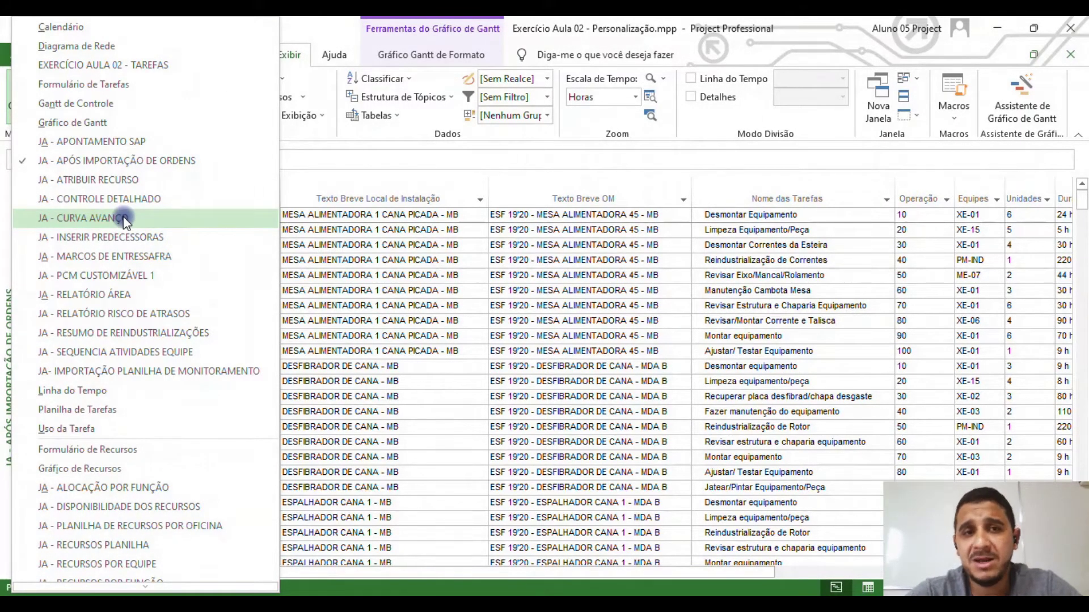
pyautogui.click(372, 302)
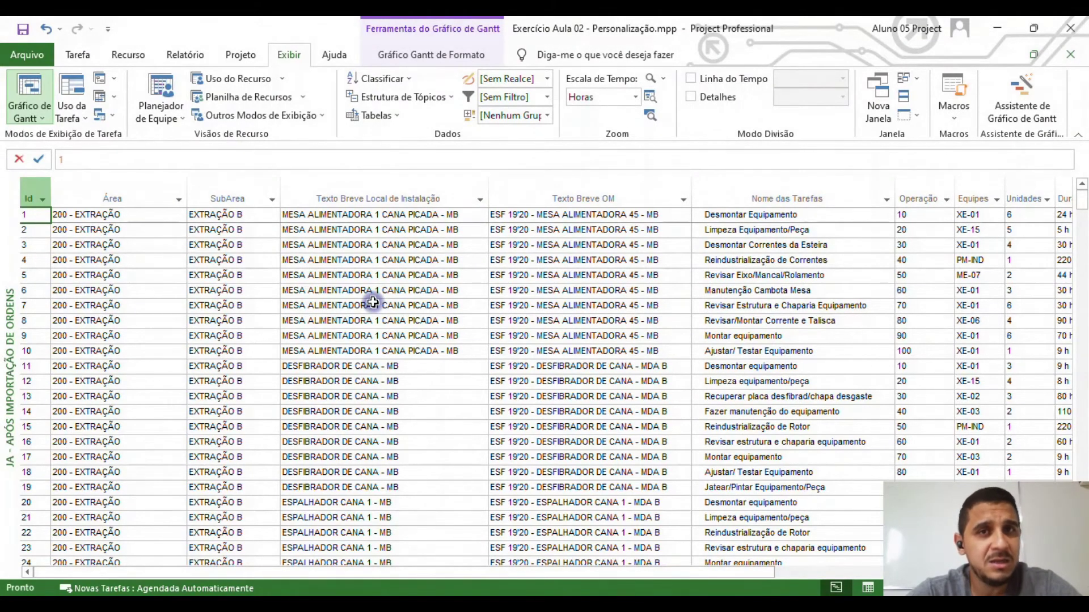
pyautogui.click(10, 320)
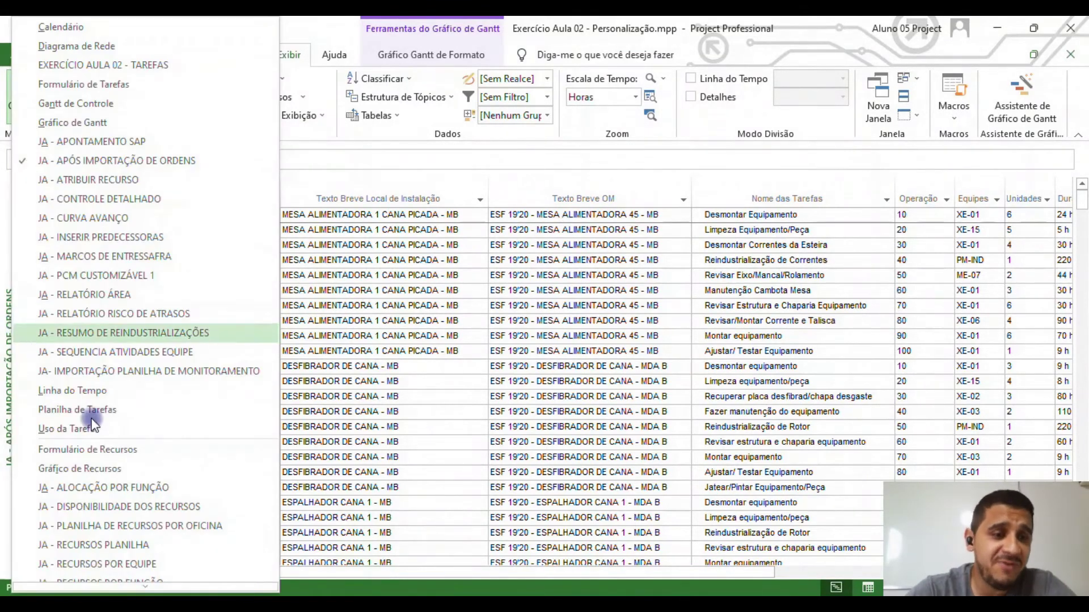
pyautogui.moveTo(128, 589)
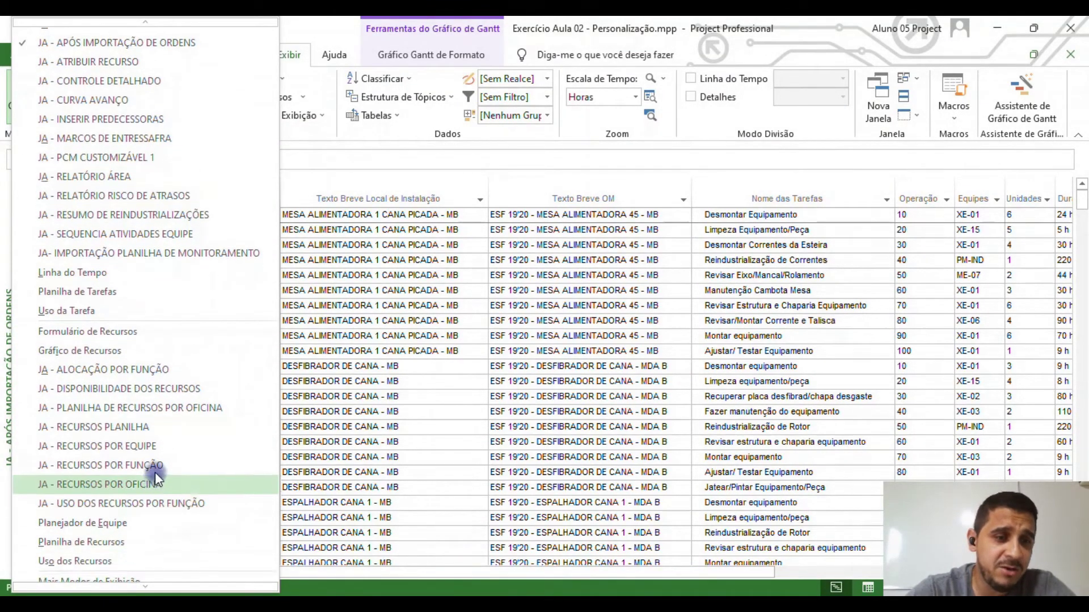
pyautogui.click(171, 428)
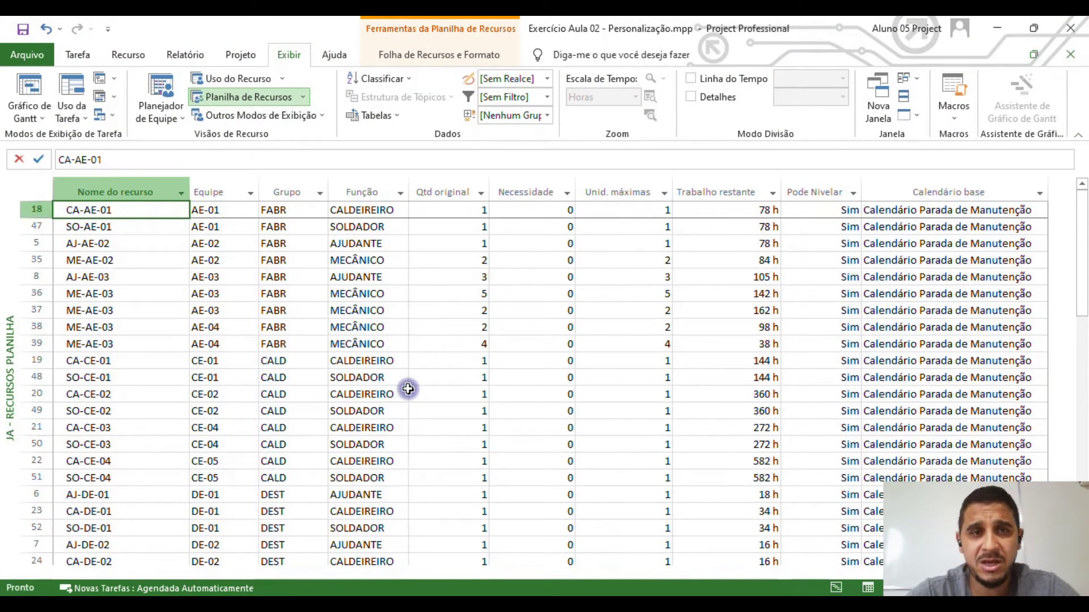
# - Examine the list of available resource tables, close it and return to the JA - APÓS IMPORTAÇÃO DE ORDENS view
pyautogui.click(397, 116)
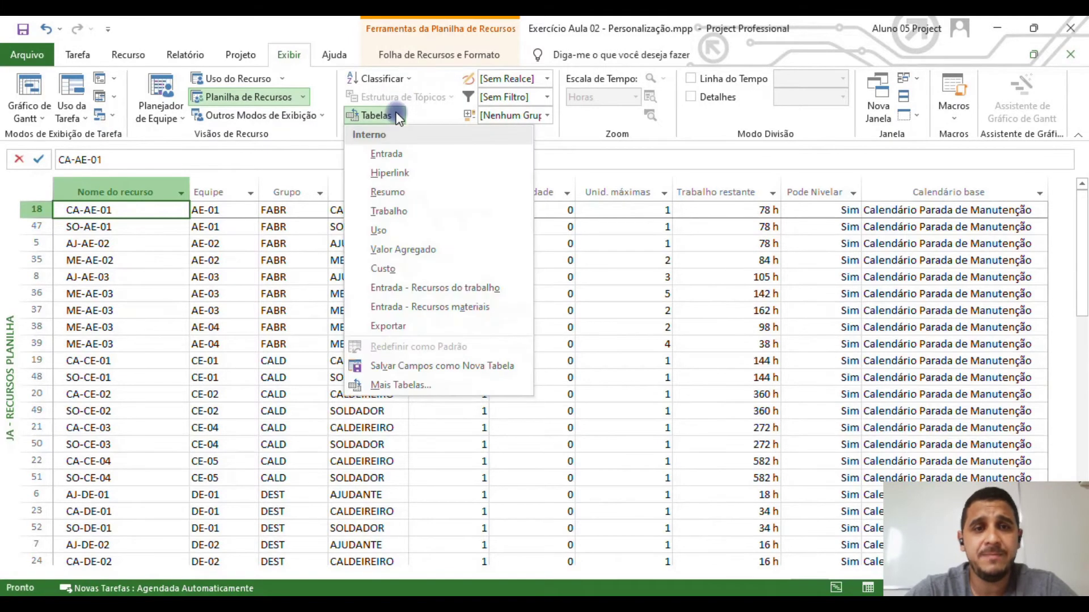
pyautogui.click(400, 386)
pyautogui.click(255, 93)
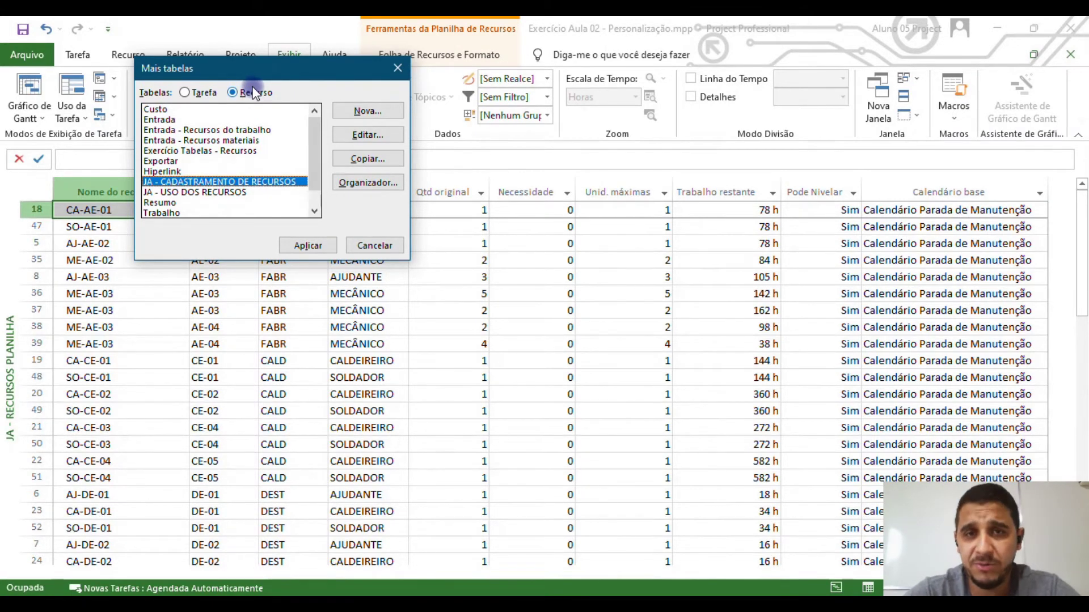
pyautogui.click(397, 68)
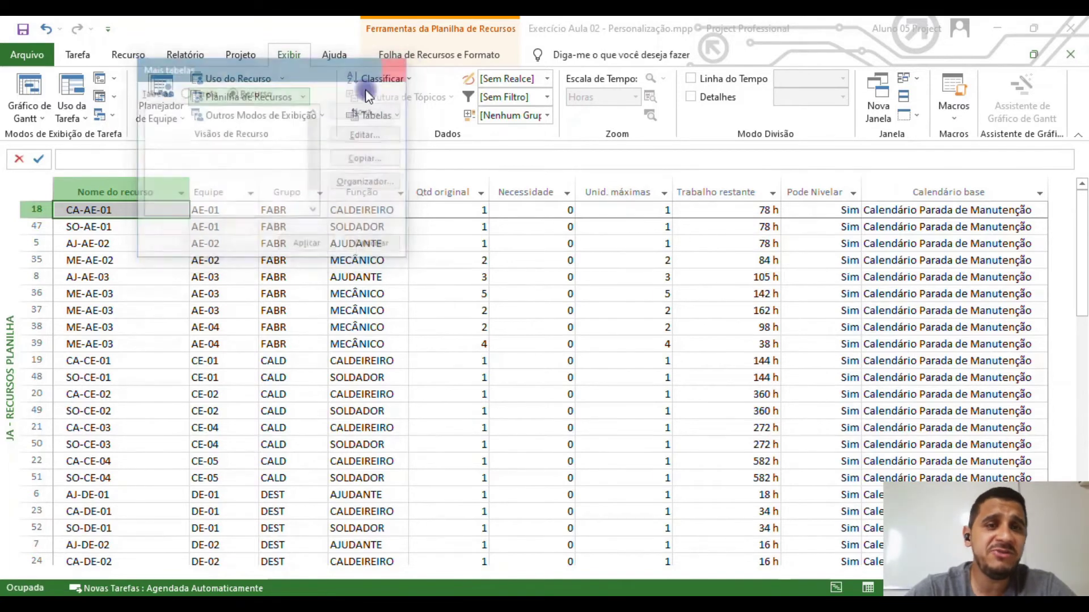
pyautogui.rightClick(11, 360)
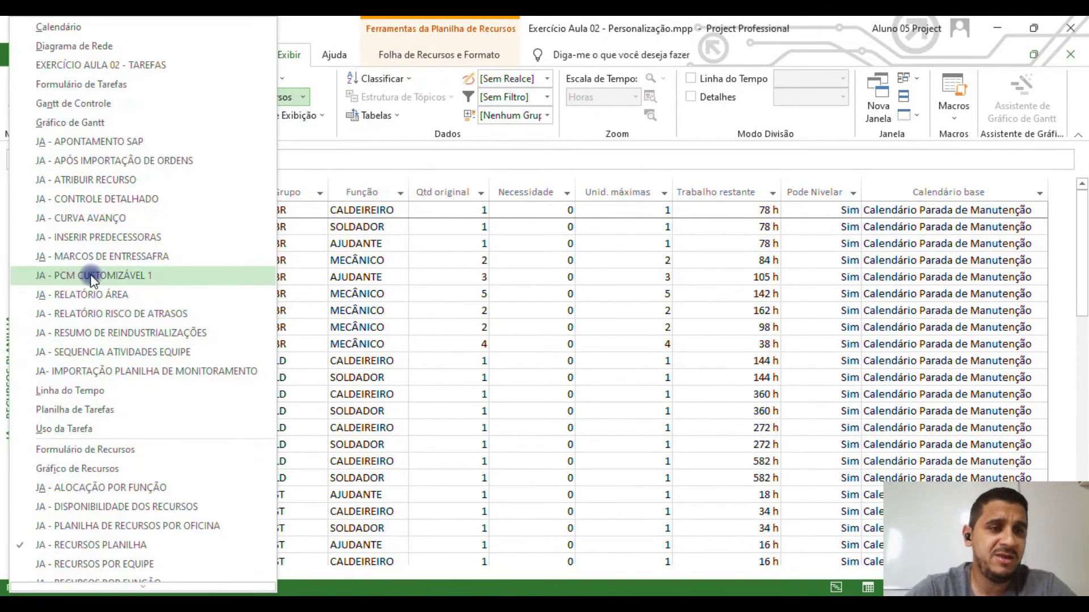
pyautogui.click(165, 159)
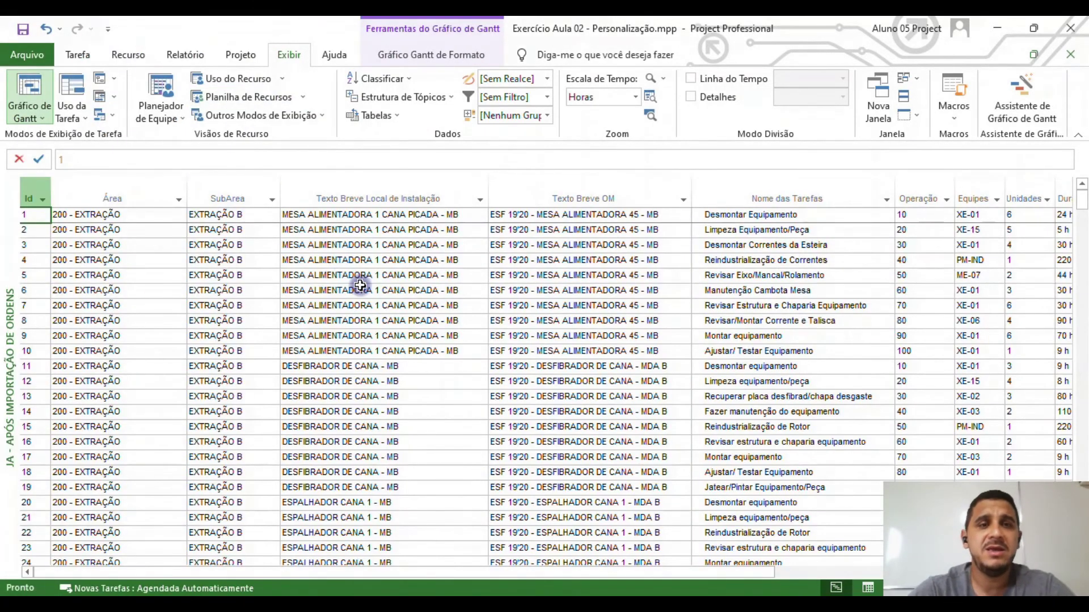
# - Start a new resource table definition named "Exercício Tabelas - Recursos"
pyautogui.click(391, 116)
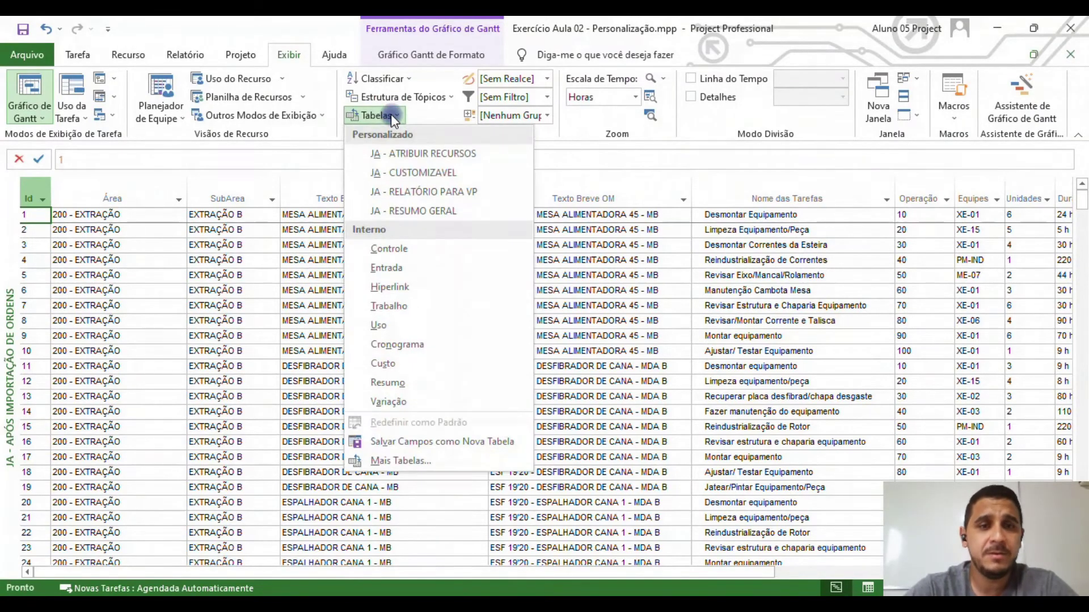
pyautogui.click(385, 461)
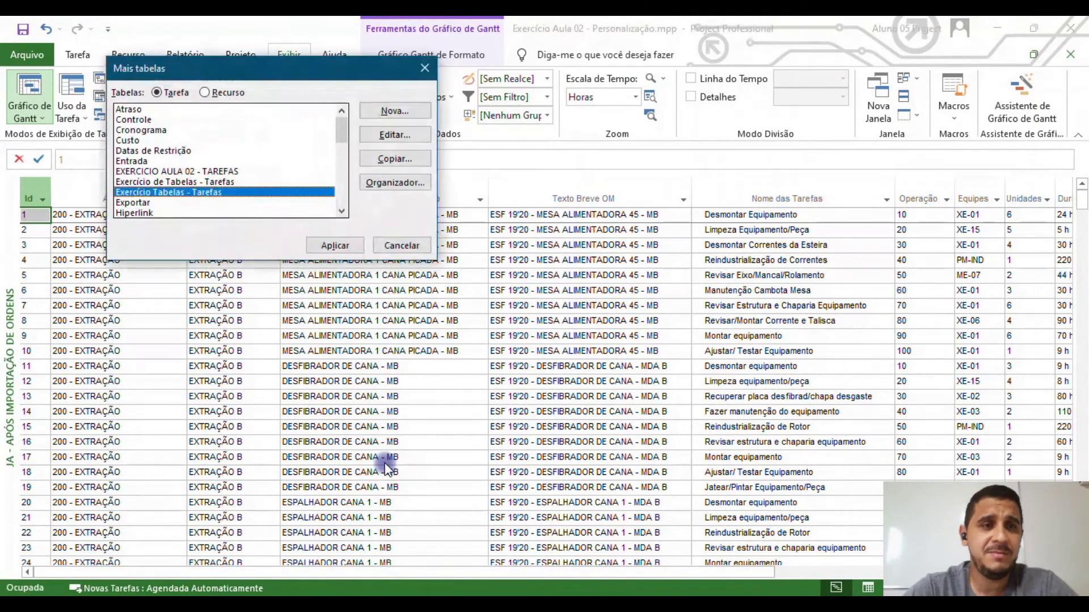
pyautogui.click(204, 92)
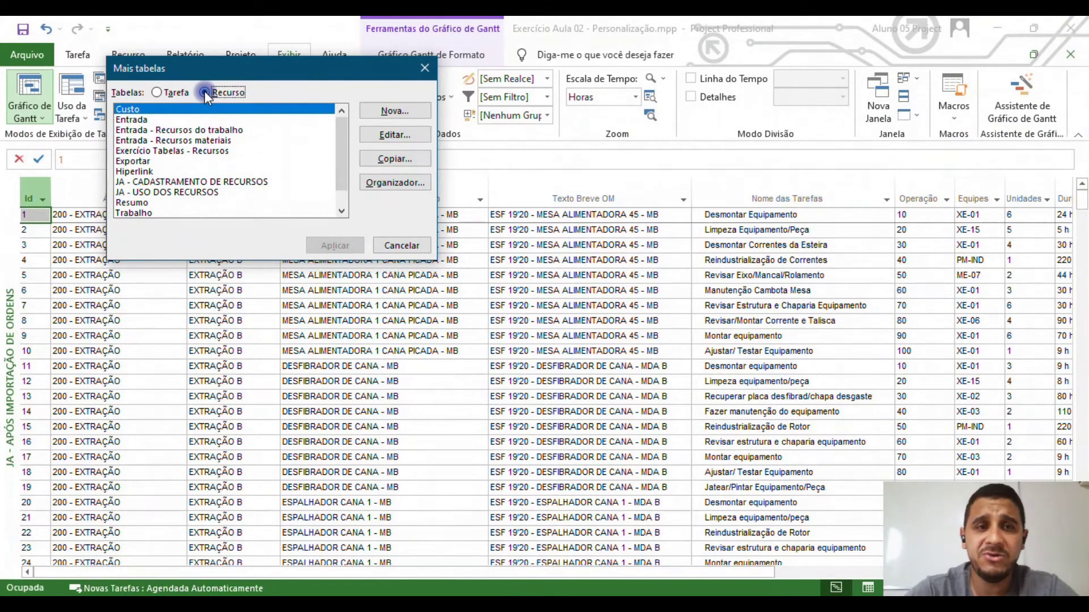
pyautogui.click(411, 108)
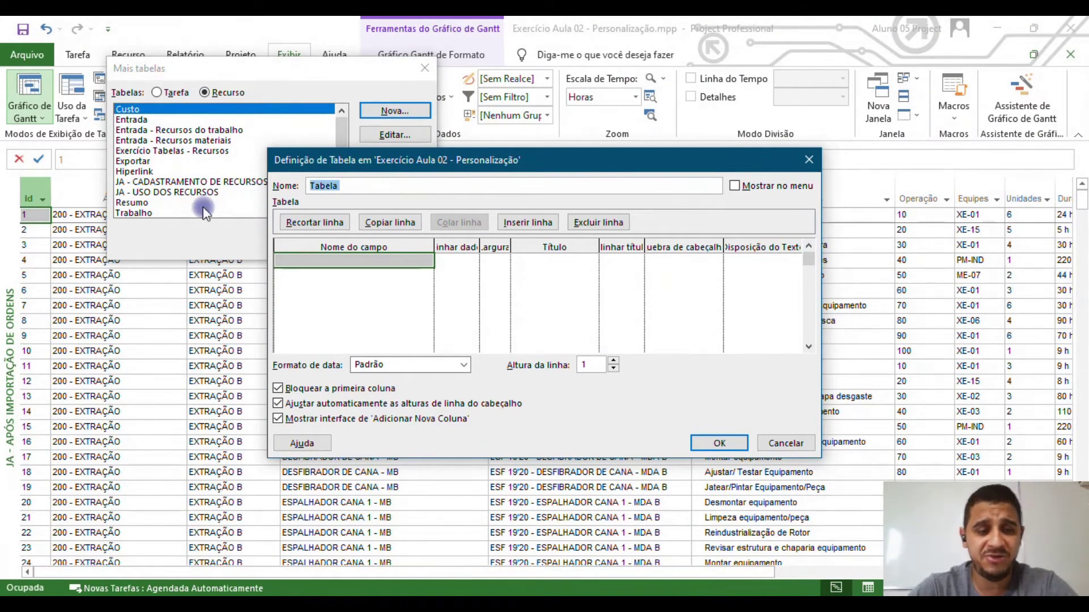
pyautogui.write('Exer')
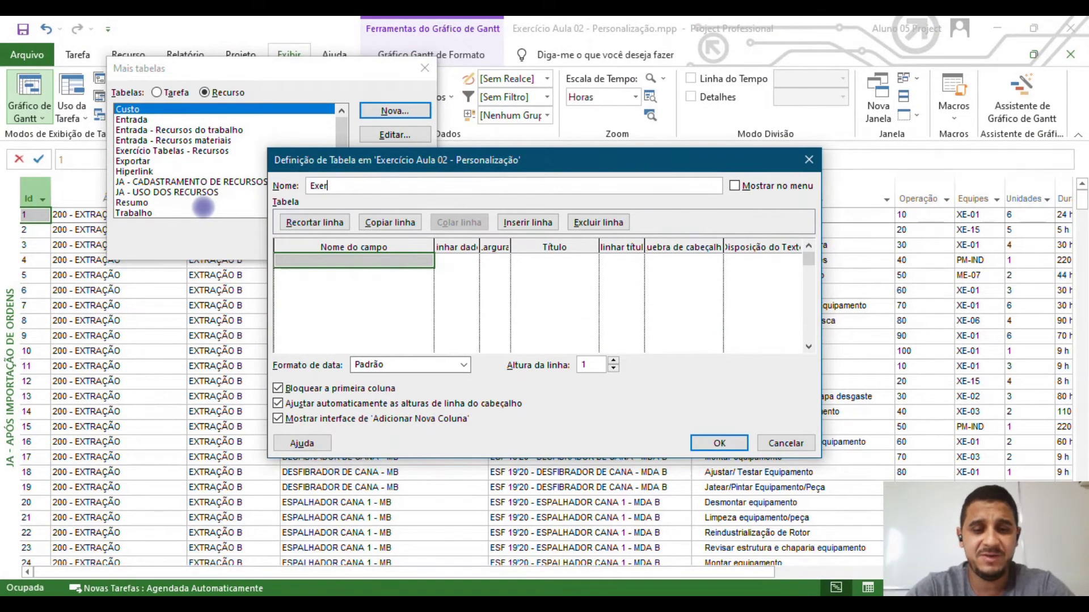
pyautogui.write('cíu')
pyautogui.press('BackSpace')
pyautogui.write('io Tabelas -0')
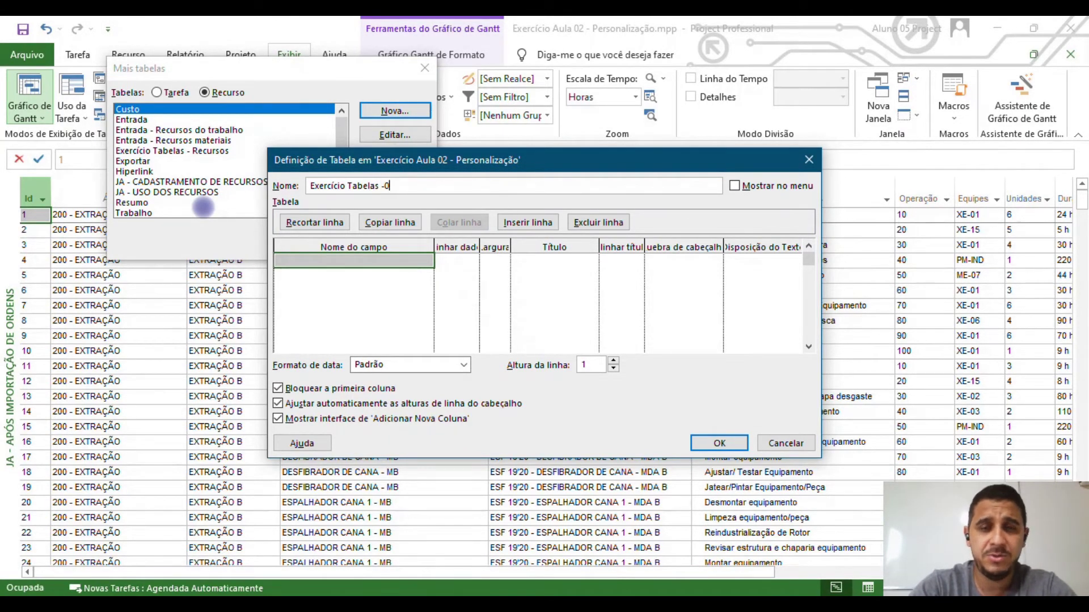
pyautogui.press('BackSpace')
pyautogui.write(' Recursos')
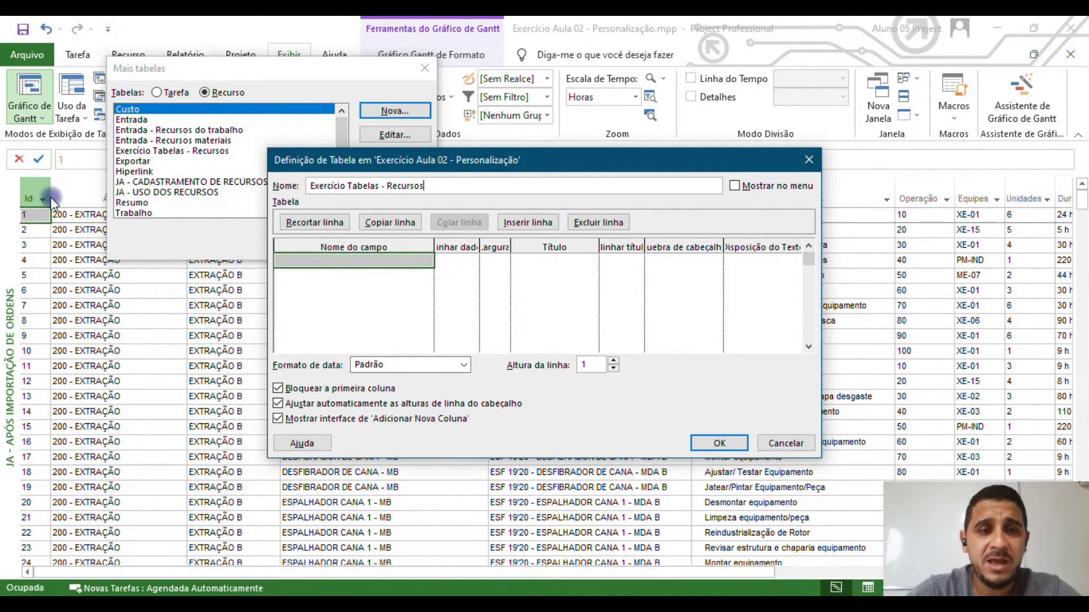
# - Add the fields Nome, Grupo, Função and Trabalho to the resource table definition, in that order
pyautogui.click(289, 260)
pyautogui.write('Nome')
pyautogui.press('Return')
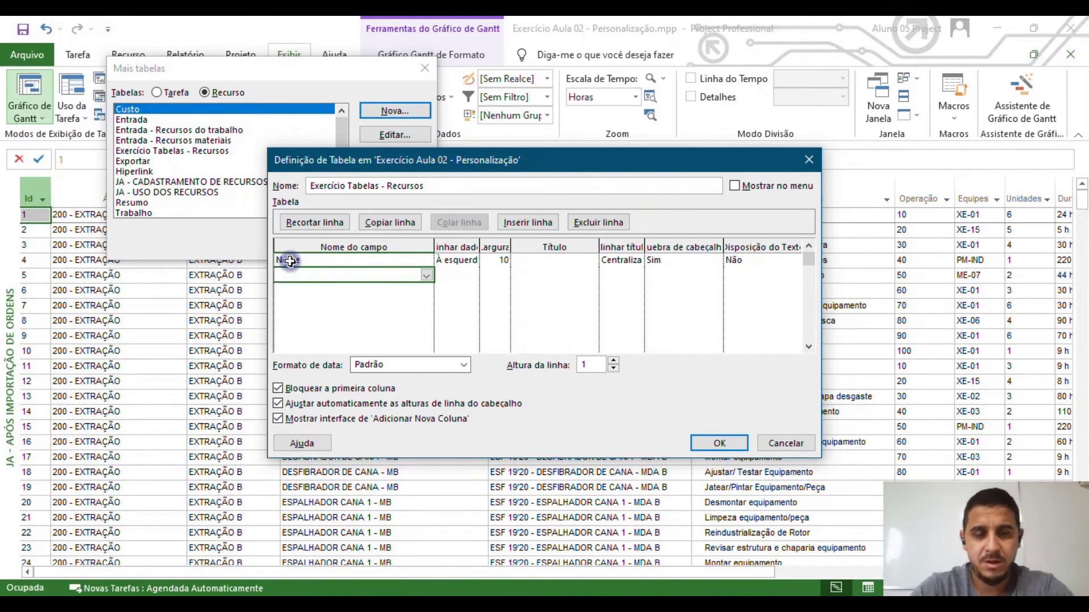
pyautogui.write('Grupo')
pyautogui.press('Return')
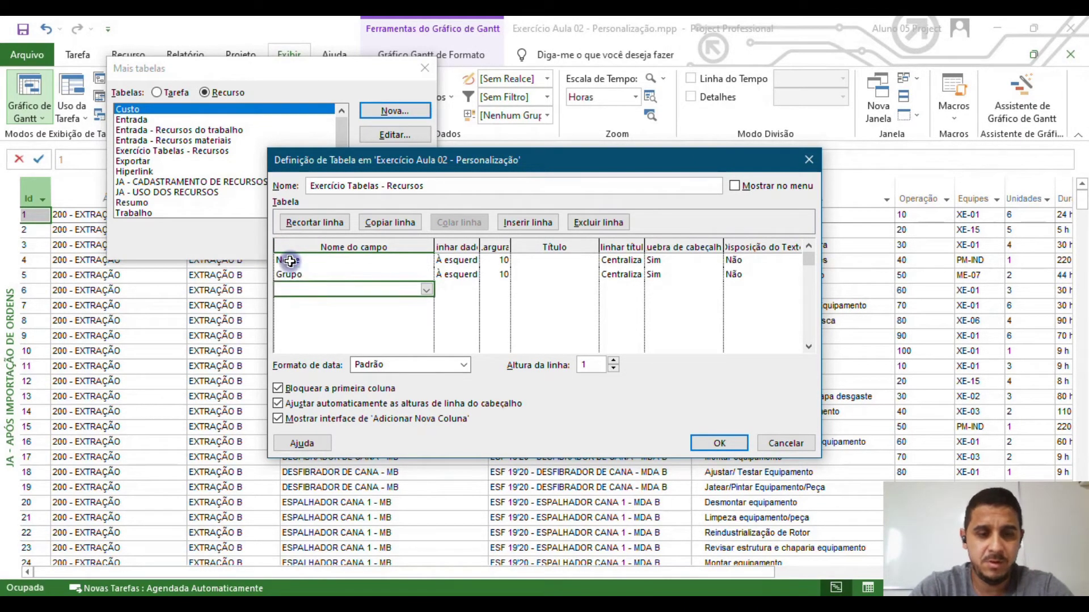
pyautogui.write('Função')
pyautogui.press('Return')
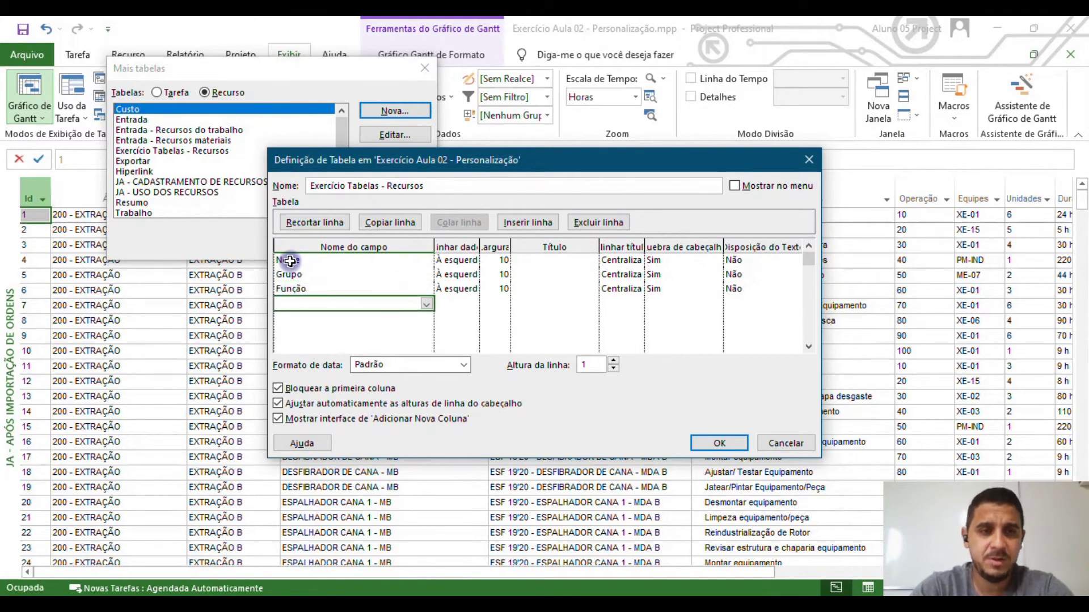
pyautogui.write('Trabalho')
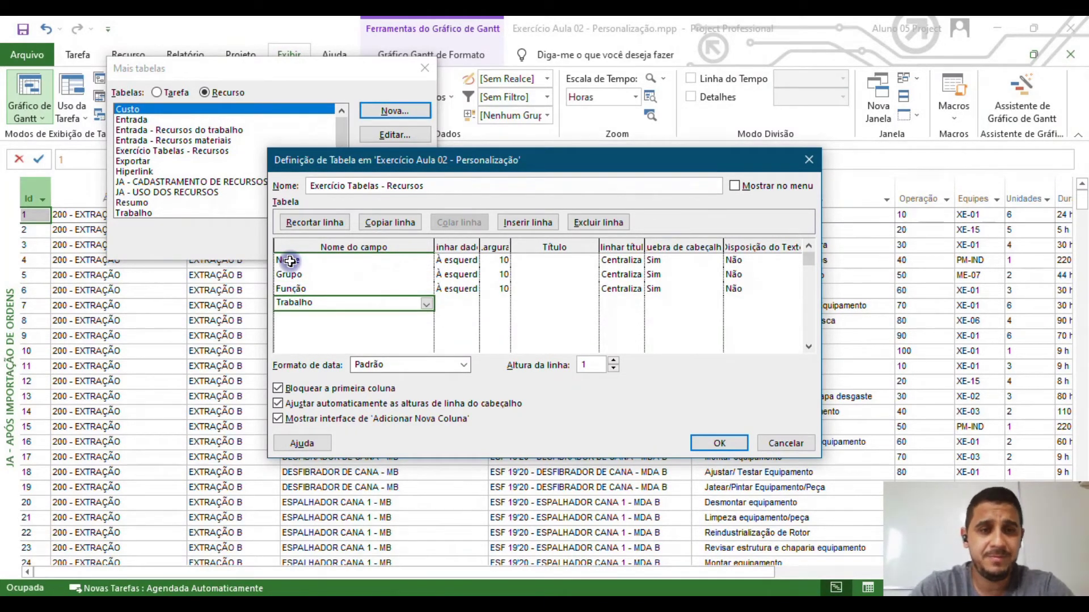
pyautogui.press('Return')
# - Add Trabalho real as the fifth field of the resource table definition
pyautogui.write('Uni')
pyautogui.press('Return')
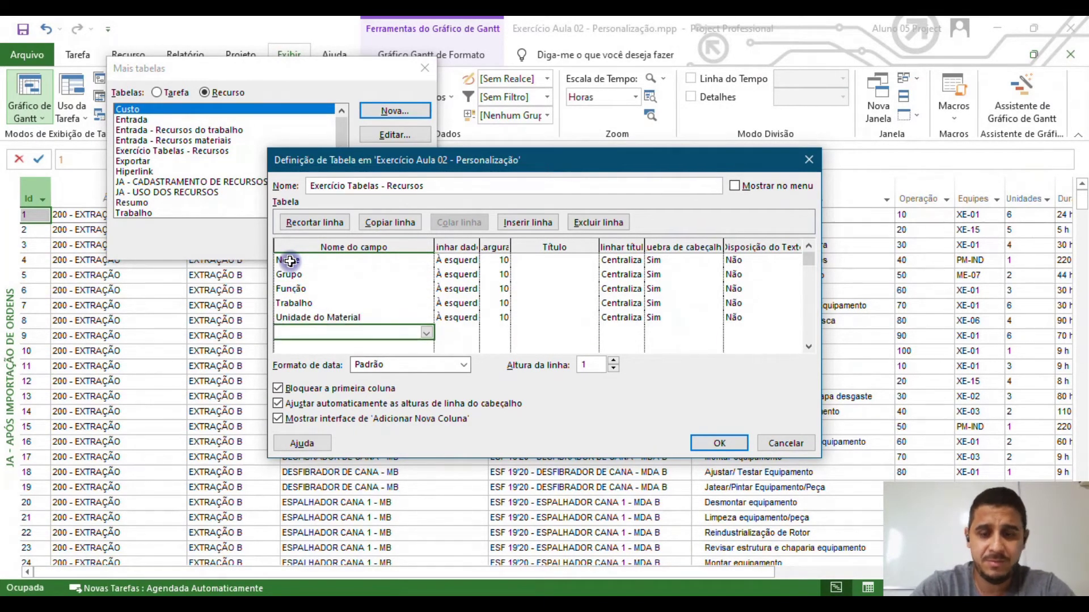
pyautogui.press('Up')
pyautogui.click(425, 318)
pyautogui.click(426, 318)
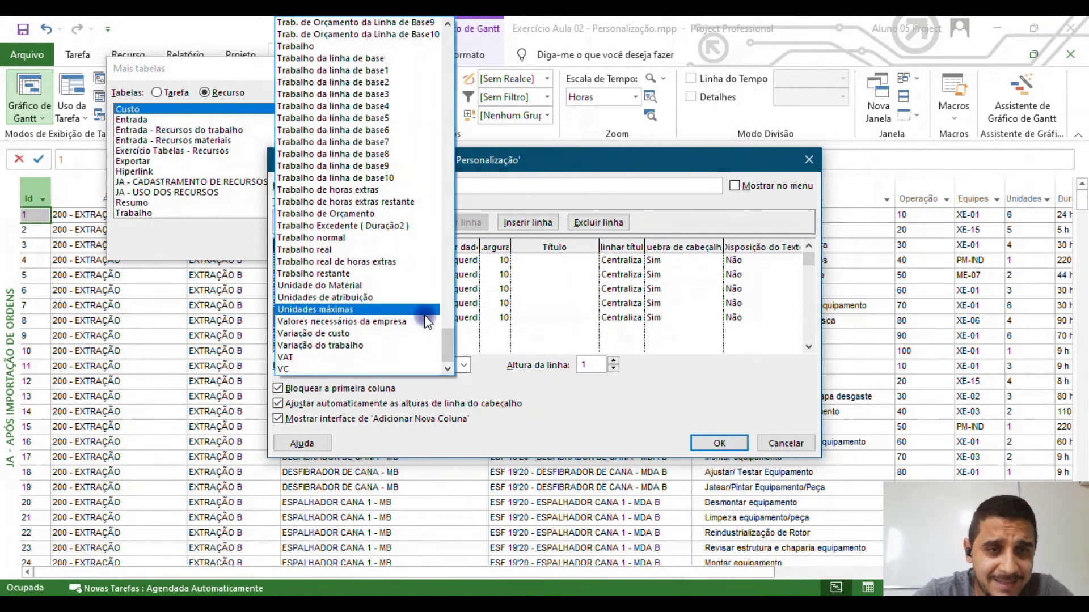
pyautogui.click(425, 252)
pyautogui.click(397, 333)
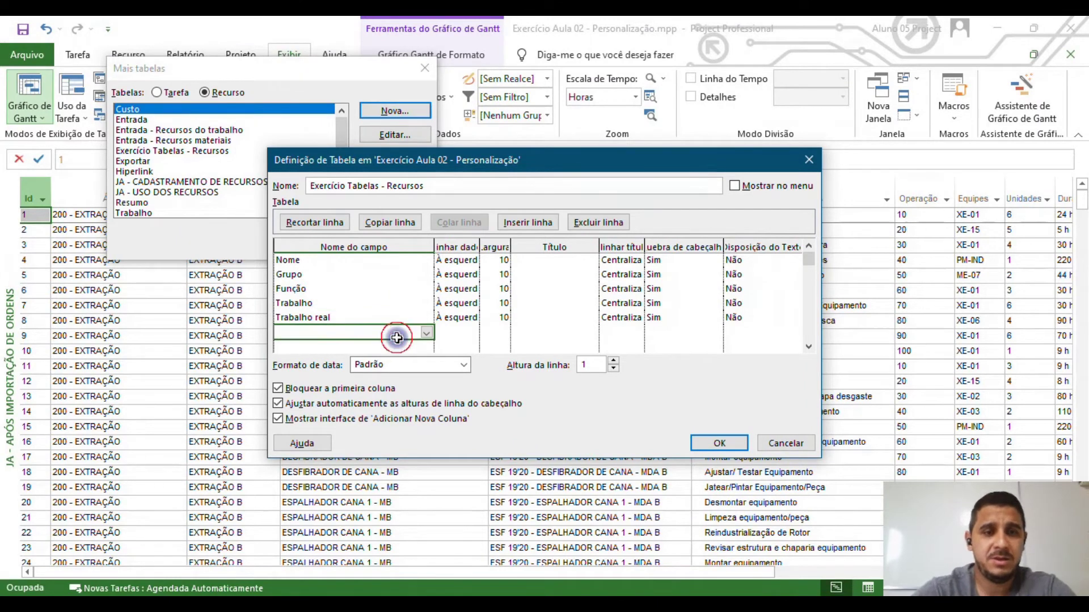
# - Add the fields Trabalho restante, Início, Término and Calendário base to the end of the resource table definition, in that order
pyautogui.write('trab')
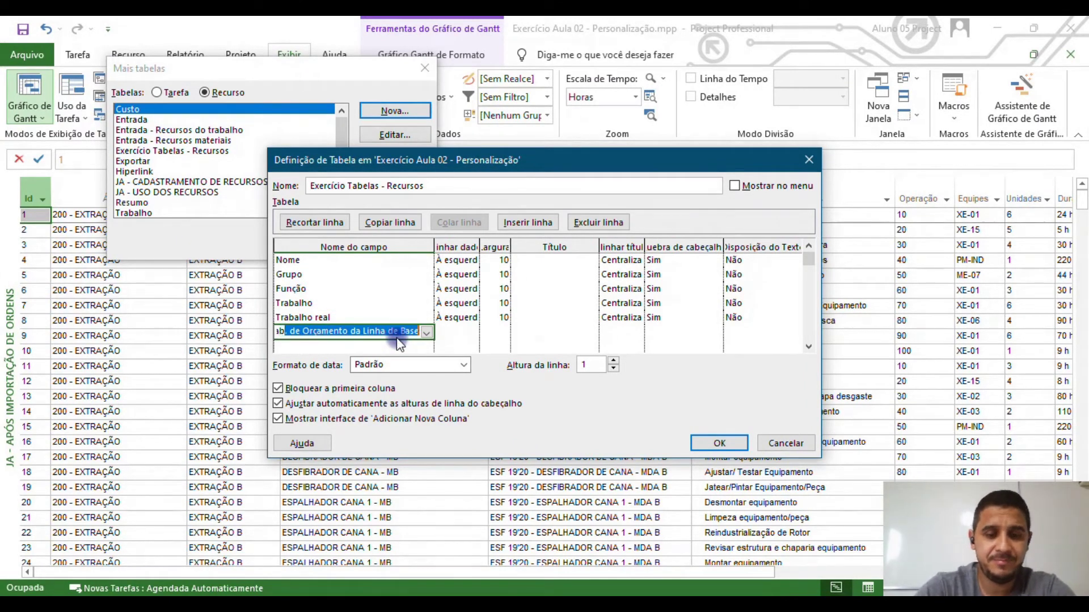
pyautogui.write('alho restante')
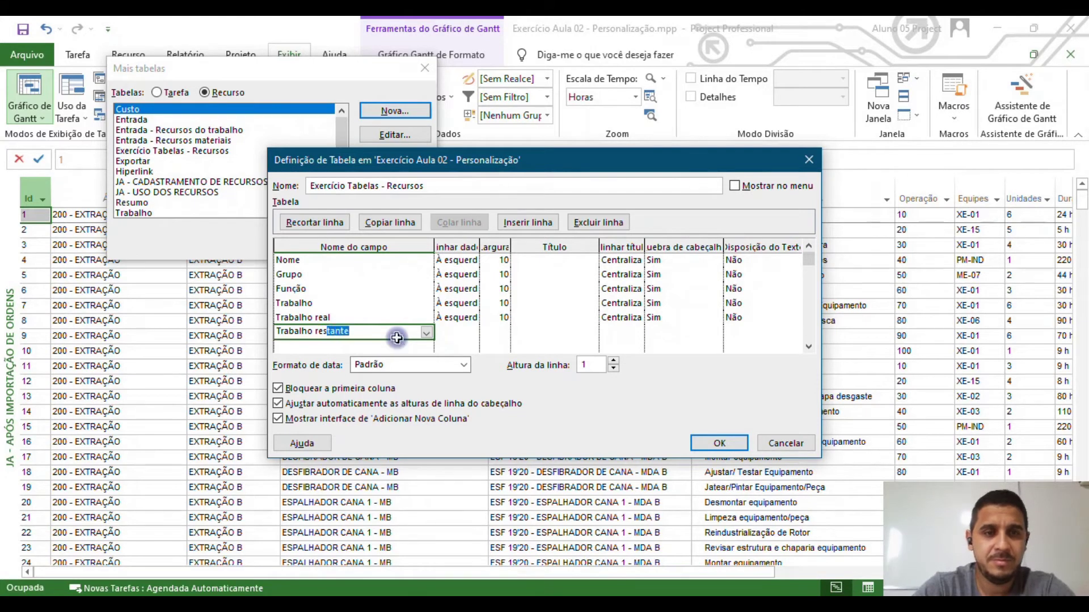
pyautogui.press('Return')
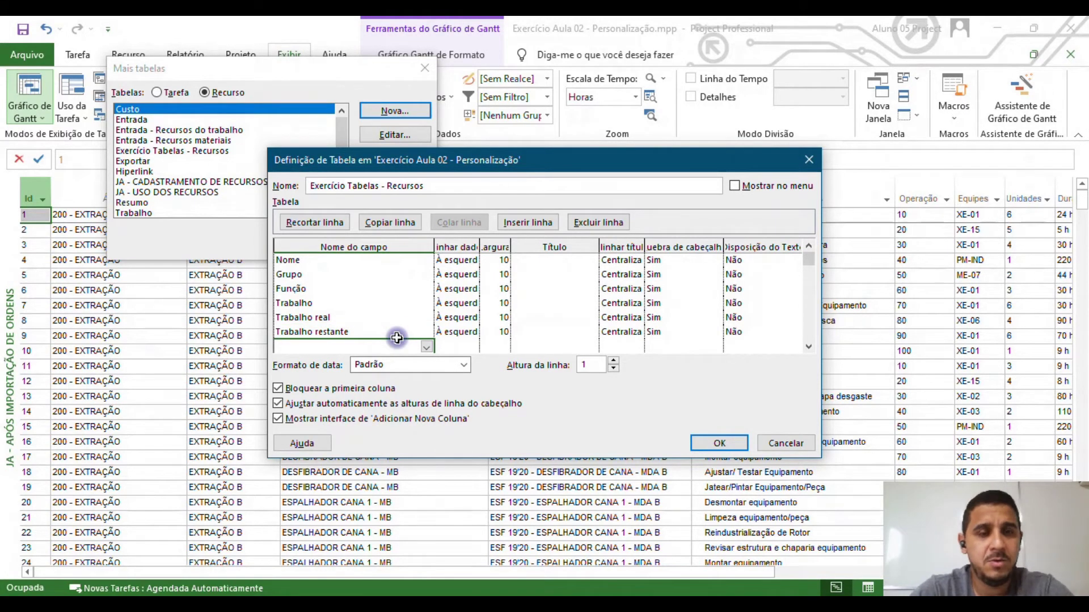
pyautogui.write('Ini')
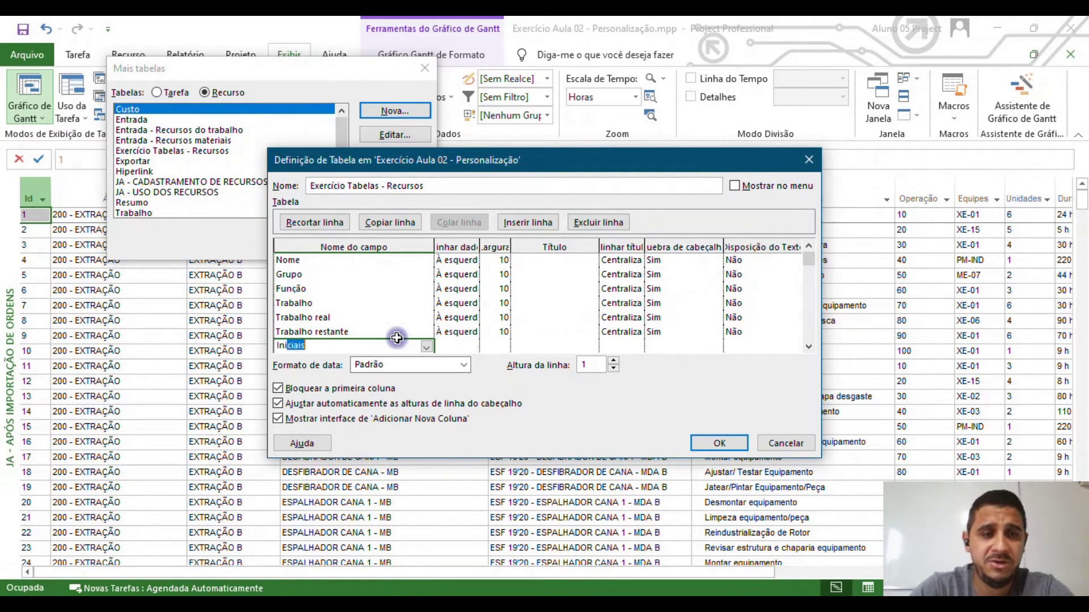
pyautogui.press('BackSpace')
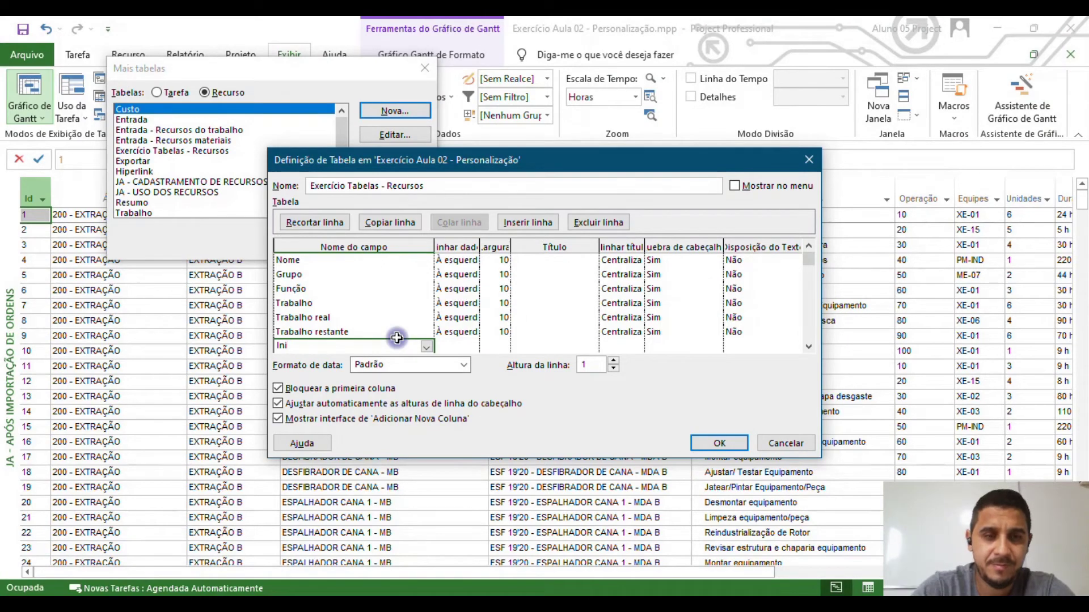
pyautogui.write('ício')
pyautogui.press('Return')
pyautogui.write('Término')
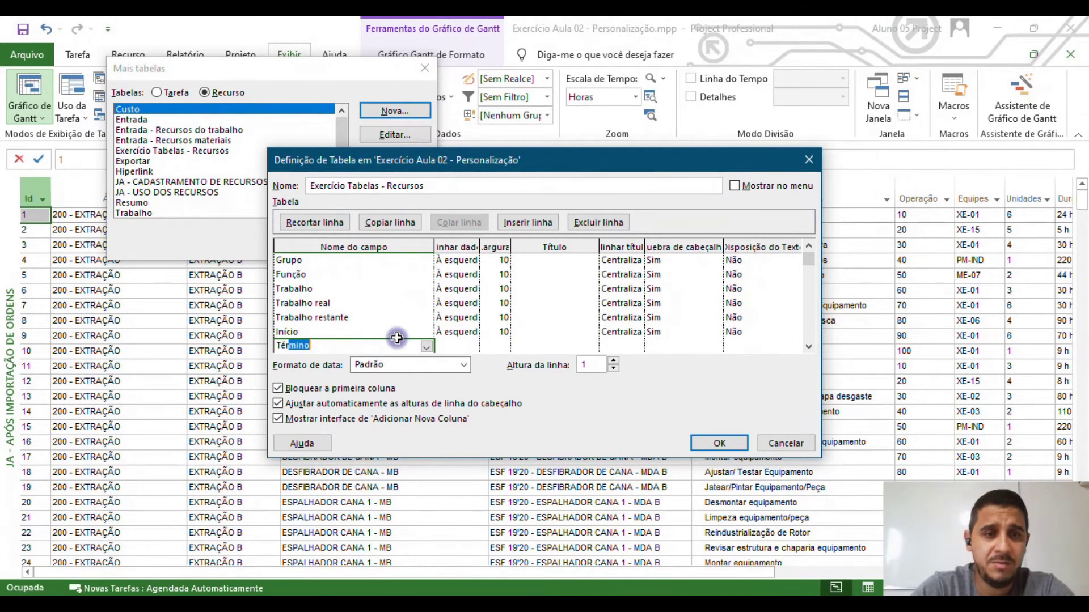
pyautogui.press('Return')
pyautogui.write('Calen')
pyautogui.press('Return')
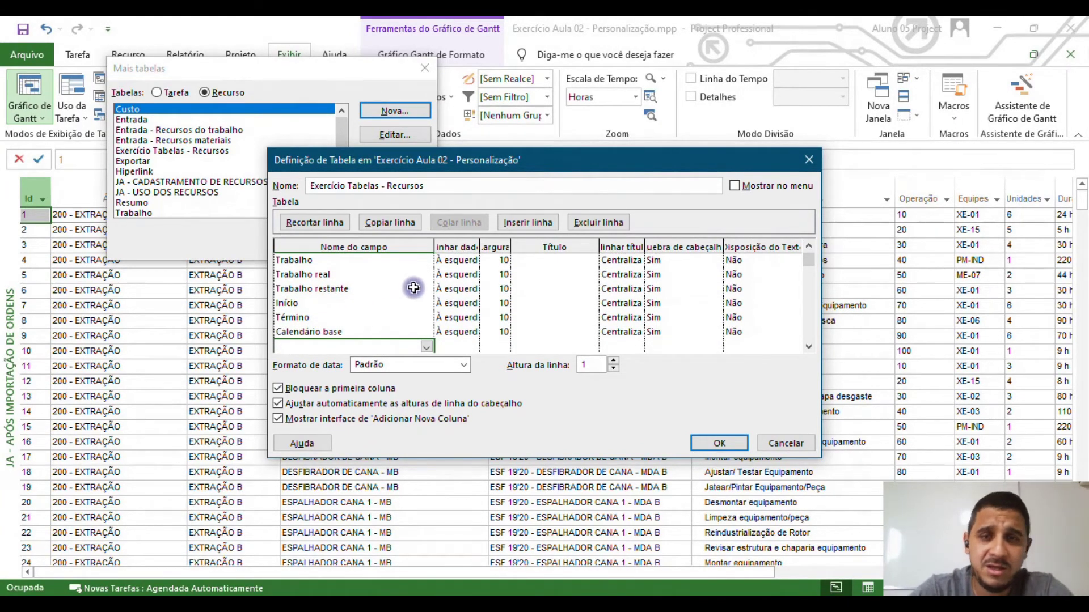
# - Insert the HH Disponível (Duração1) field between Função and Trabalho in the resource table definition
pyautogui.click(809, 247)
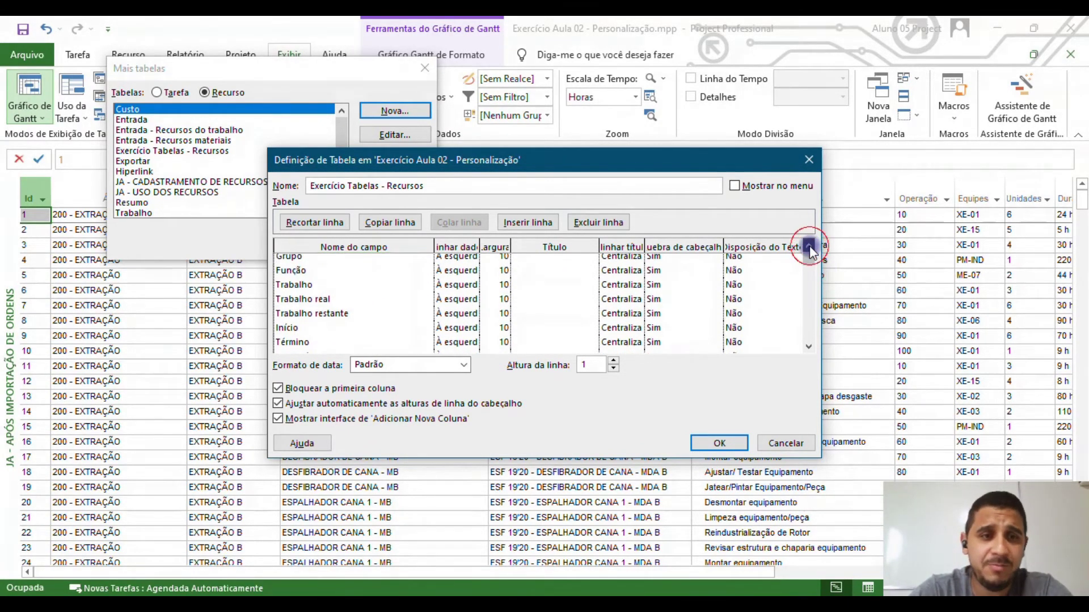
pyautogui.click(311, 288)
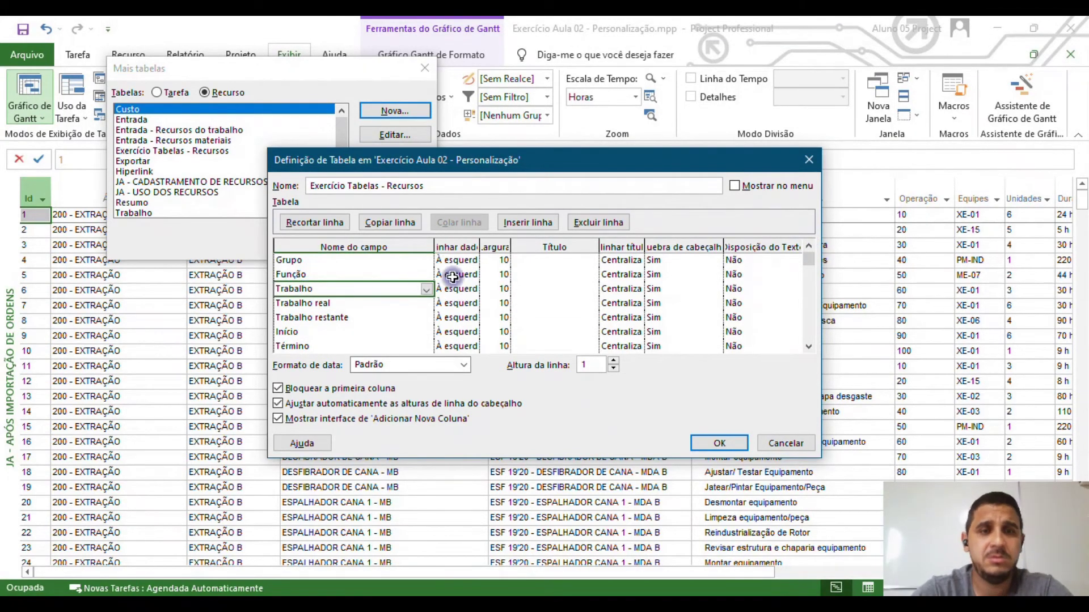
pyautogui.click(530, 223)
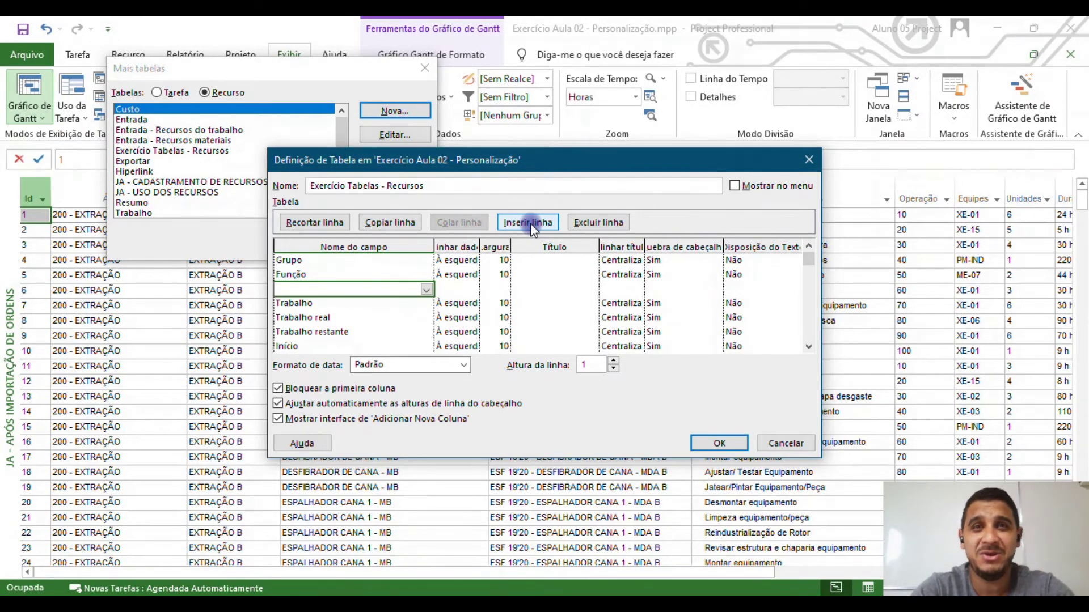
pyautogui.write('HH Disponível ( Duração1')
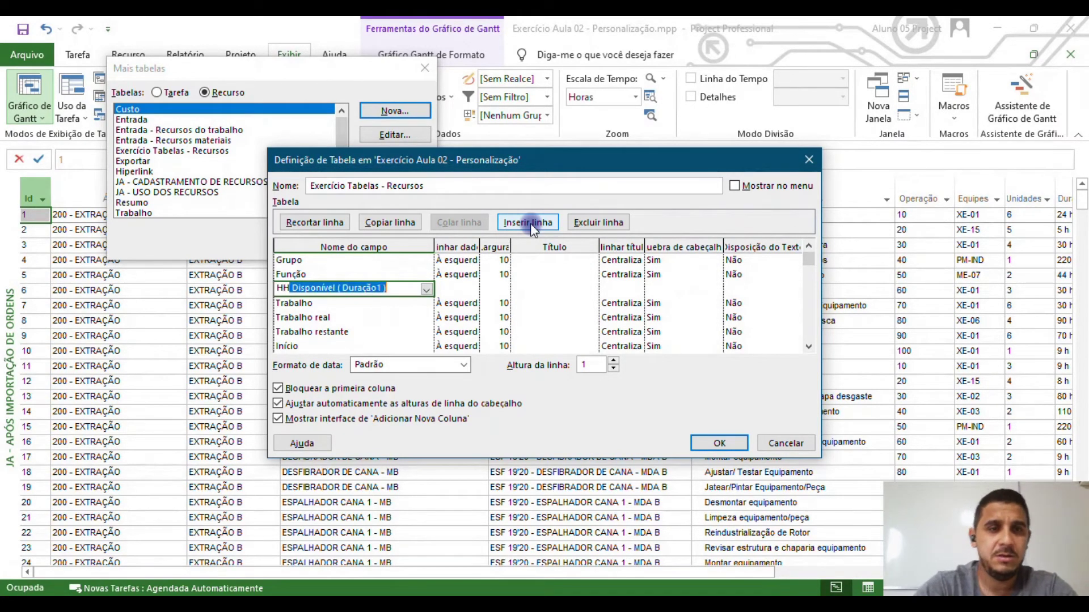
pyautogui.press('Return')
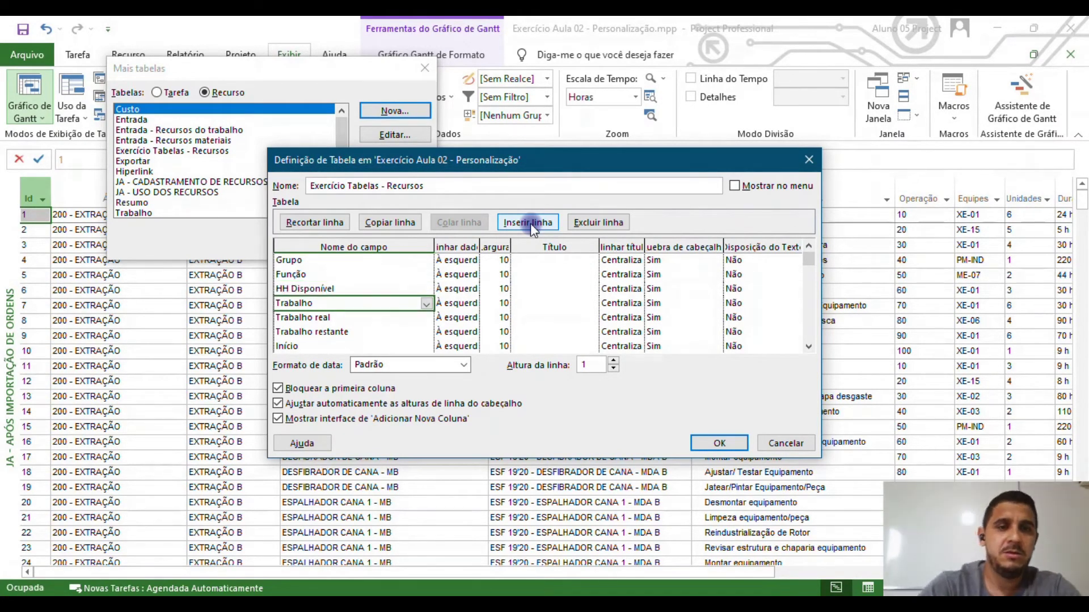
# - Disable first-column locking and the 'Adicionar Nova Coluna' interface, then save the resource table, replacing its version in Global.MPT, and close the table list
pyautogui.click(312, 389)
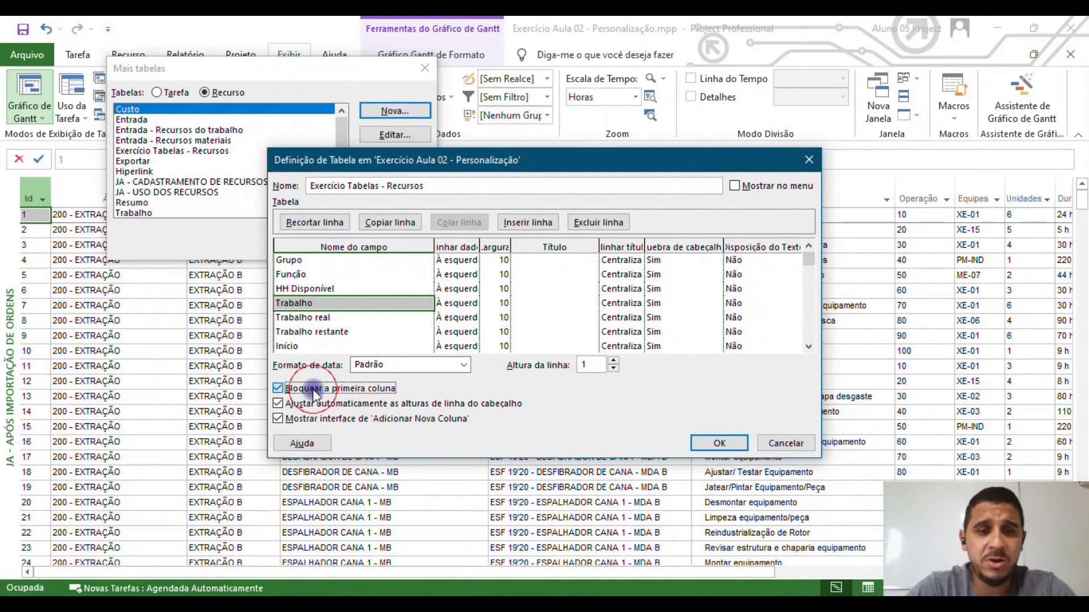
pyautogui.click(326, 421)
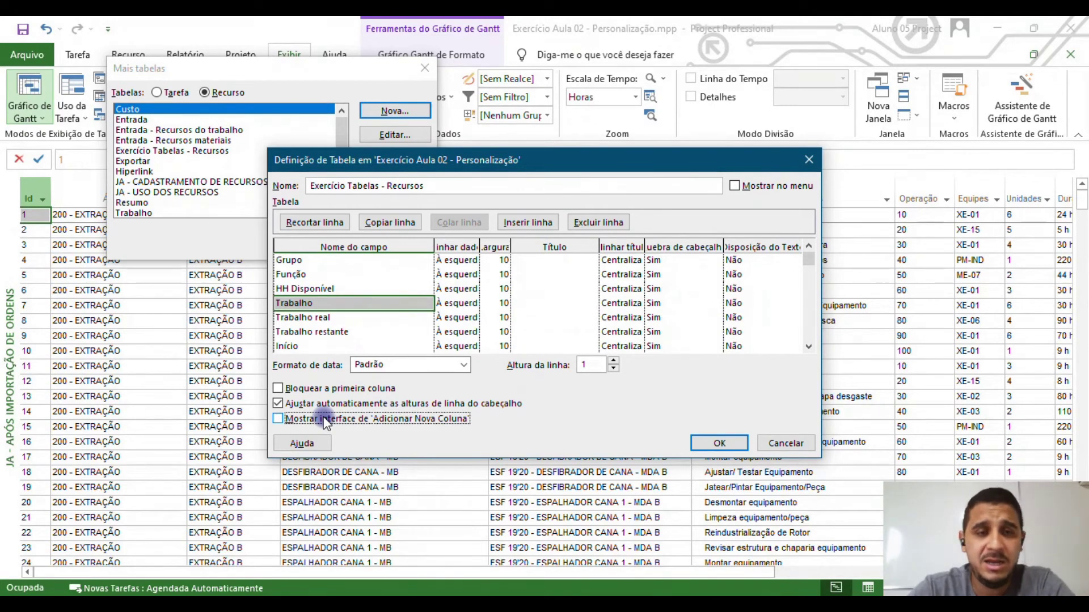
pyautogui.click(716, 444)
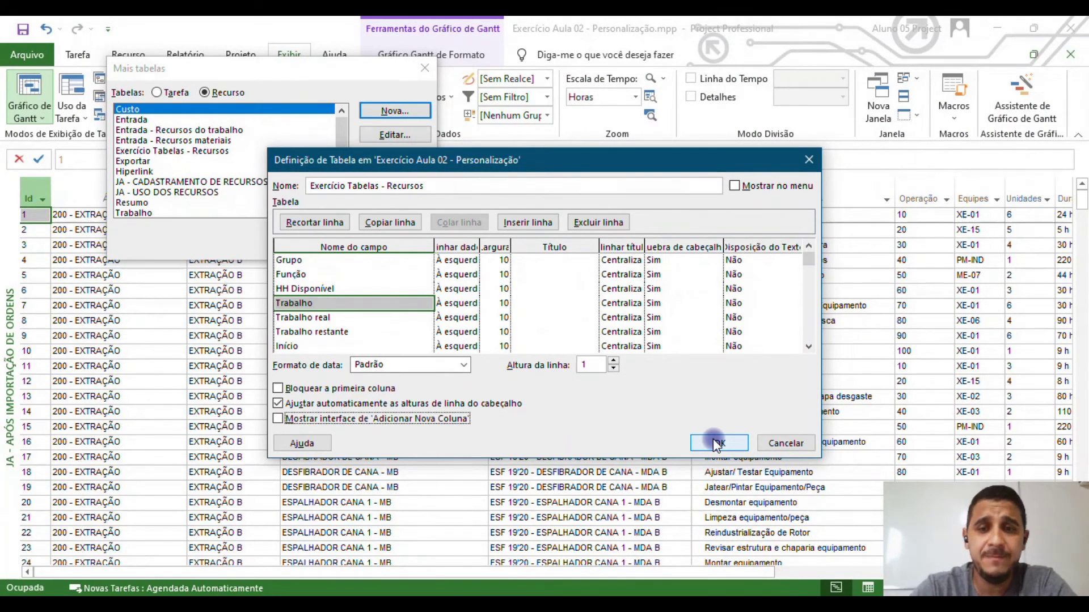
pyautogui.click(716, 443)
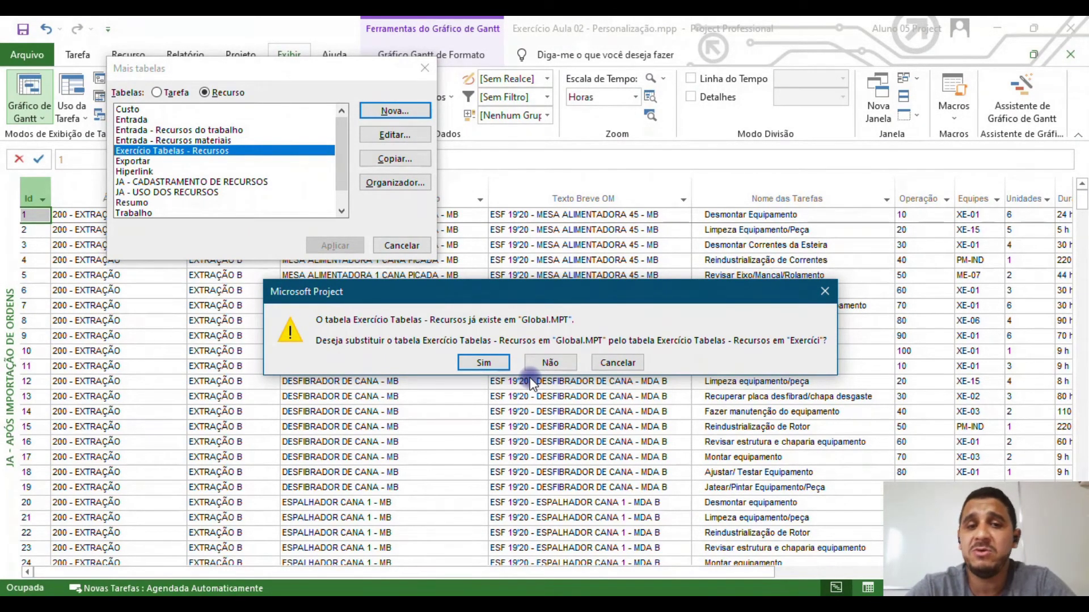
pyautogui.click(469, 364)
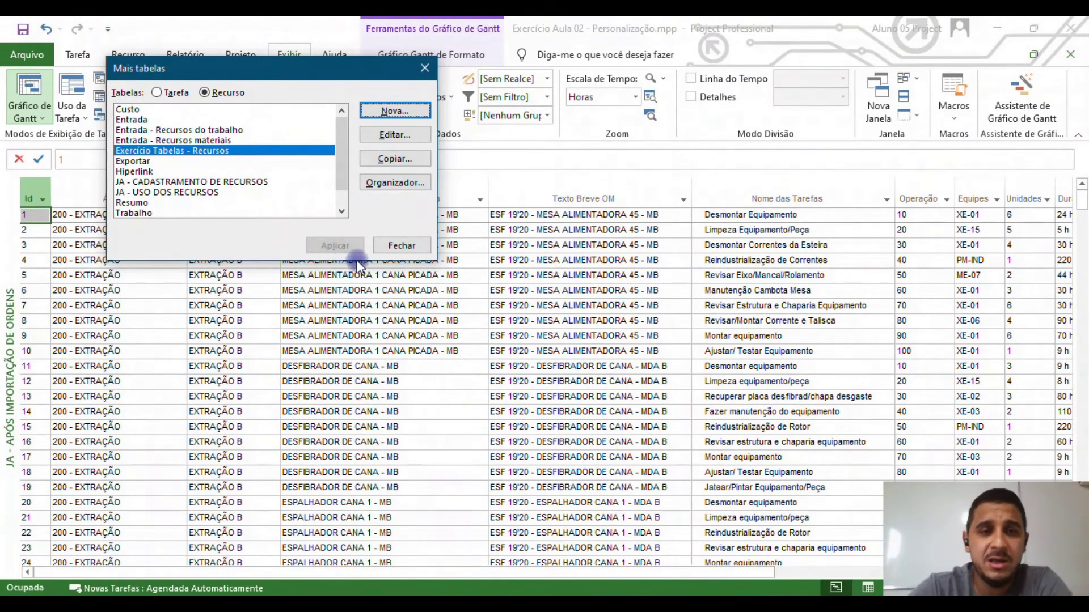
pyautogui.click(424, 244)
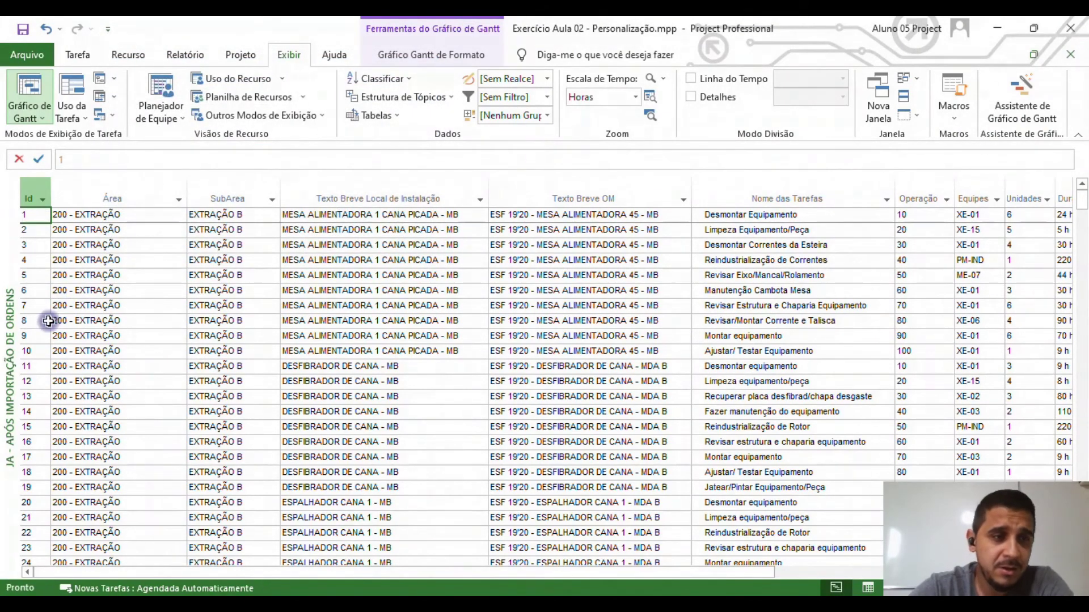
# - Switch to the JA - RECURSOS PLANILHA view and apply the Exercício Tabelas - Recursos table to it
pyautogui.click(5, 347)
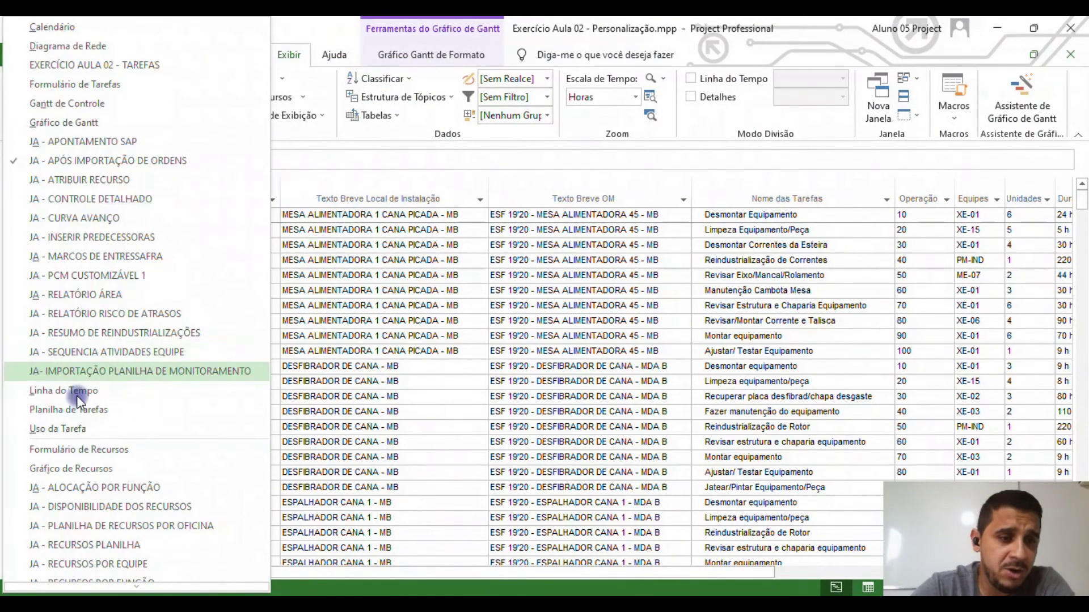
pyautogui.click(98, 547)
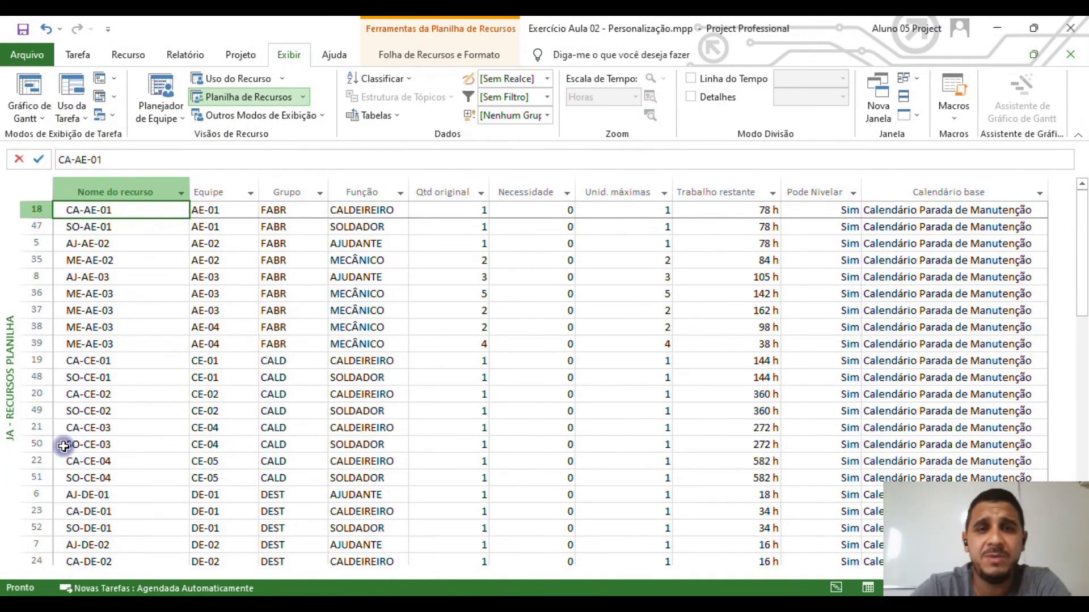
pyautogui.click(396, 119)
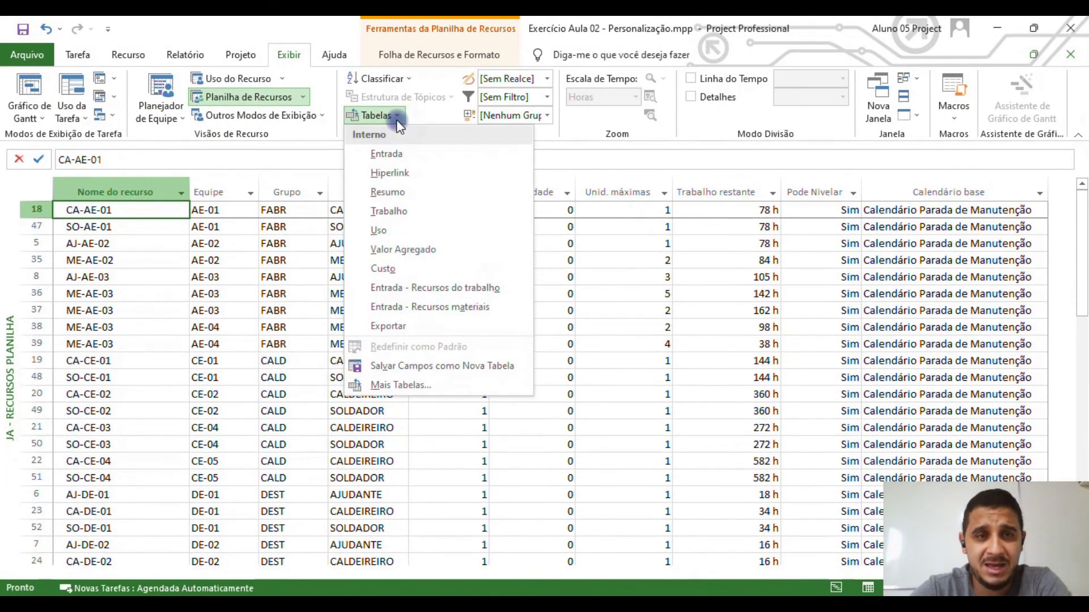
pyautogui.click(402, 384)
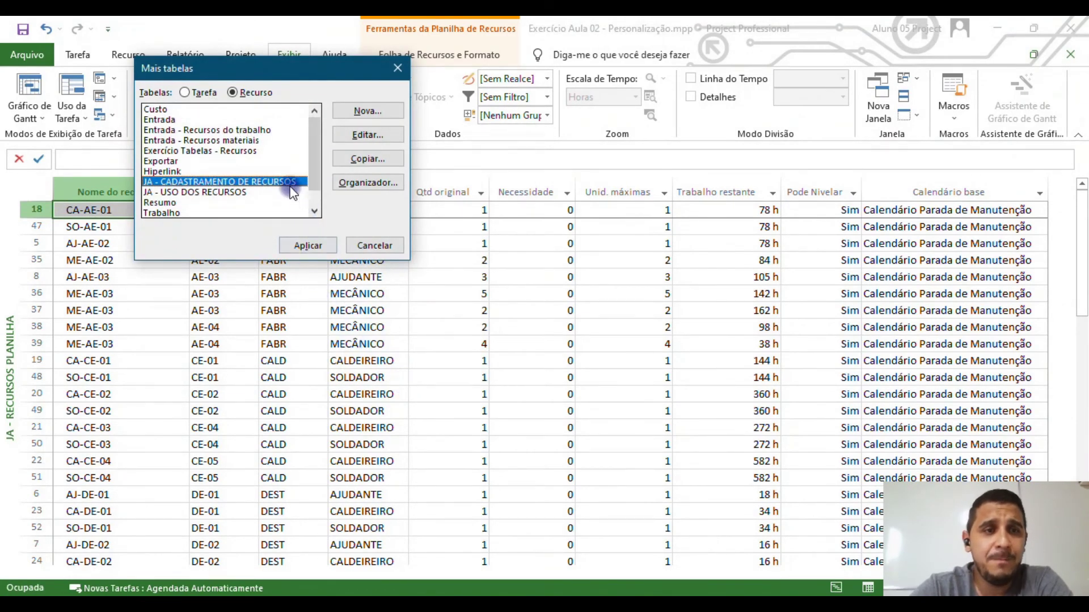
pyautogui.click(238, 151)
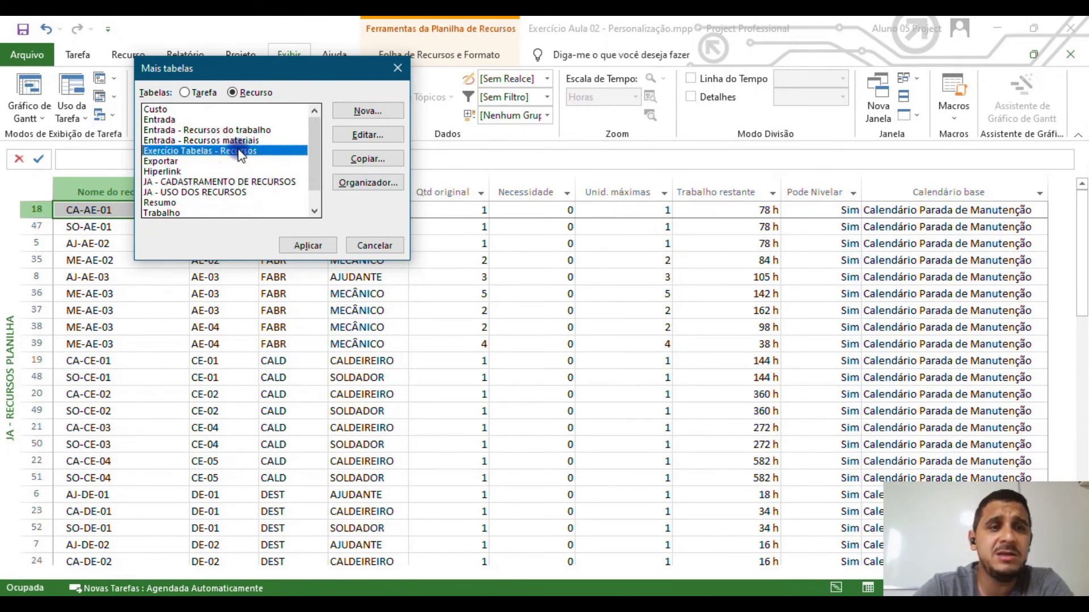
pyautogui.click(322, 245)
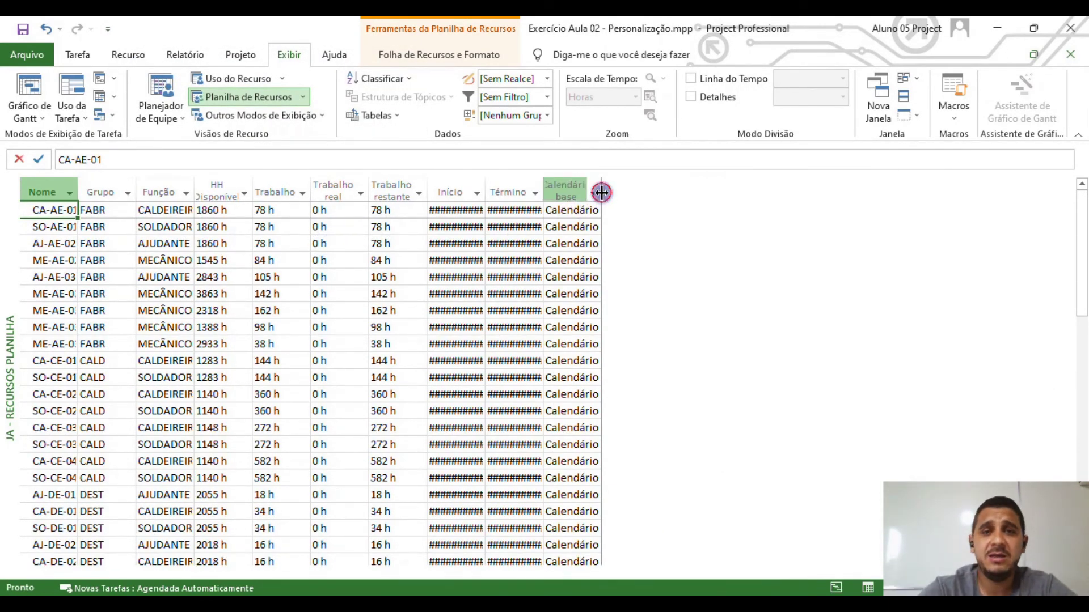
# - Widen the Calendário base, Término, Início, Trabalho restante and Trabalho real columns to fit their contents
pyautogui.doubleClick(601, 193)
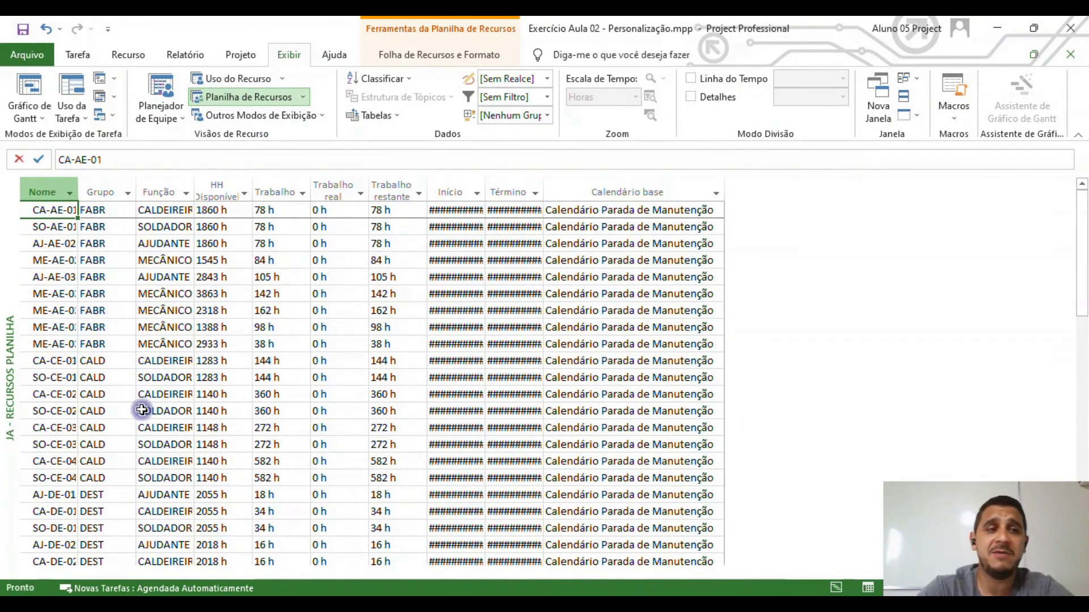
pyautogui.doubleClick(544, 183)
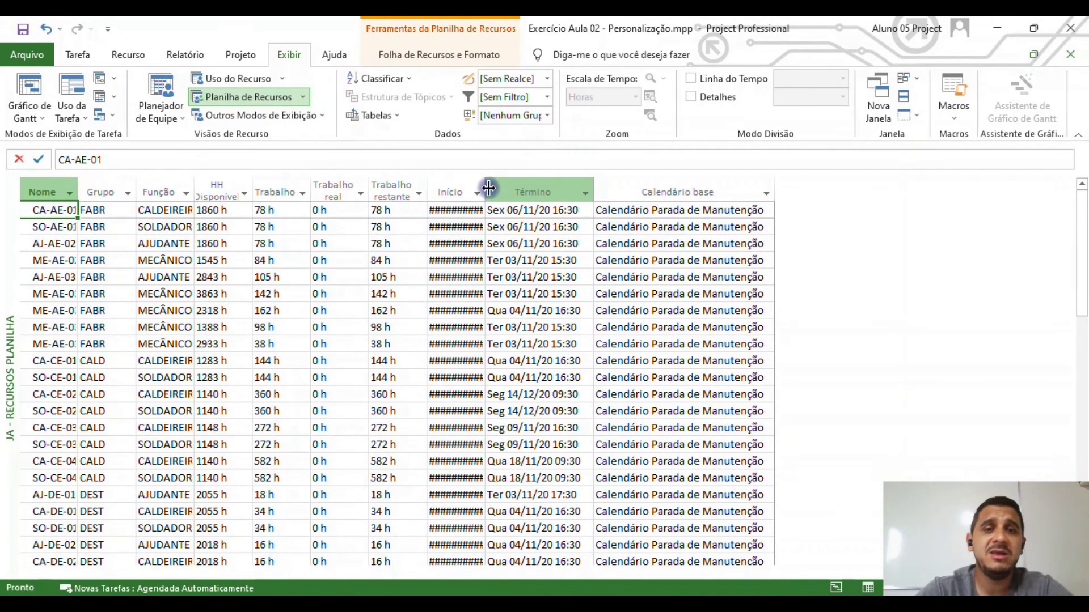
pyautogui.doubleClick(487, 188)
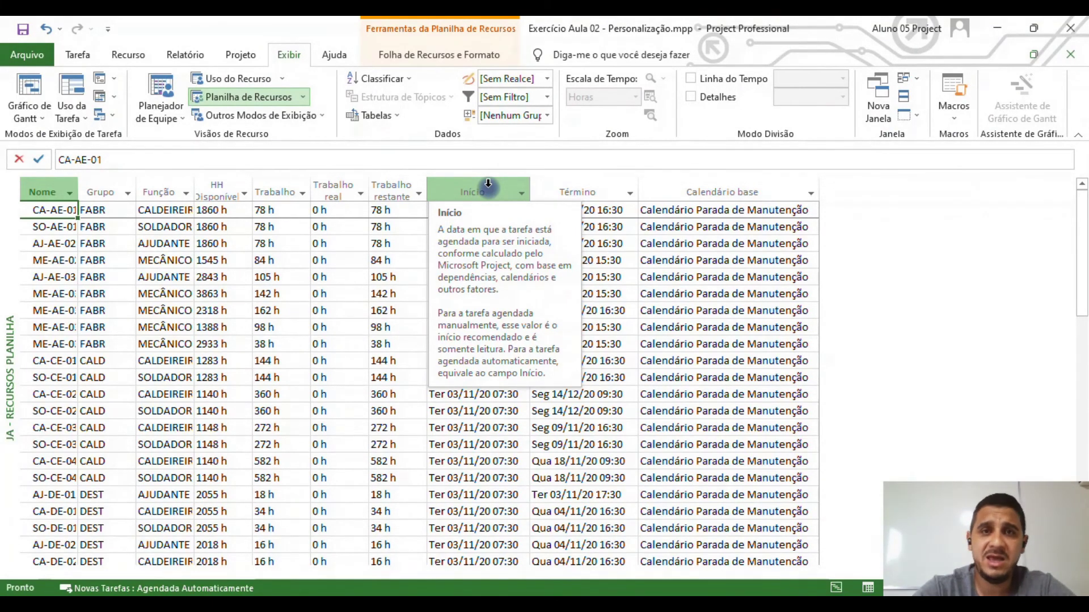
pyautogui.moveTo(488, 183); pyautogui.dragTo(427, 190)
pyautogui.click(359, 189)
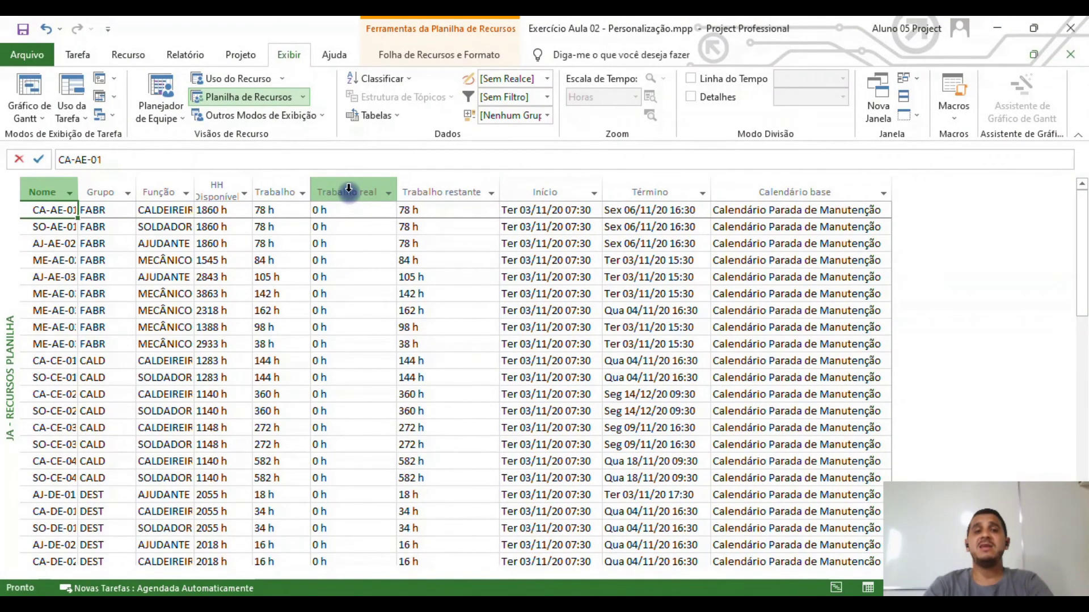